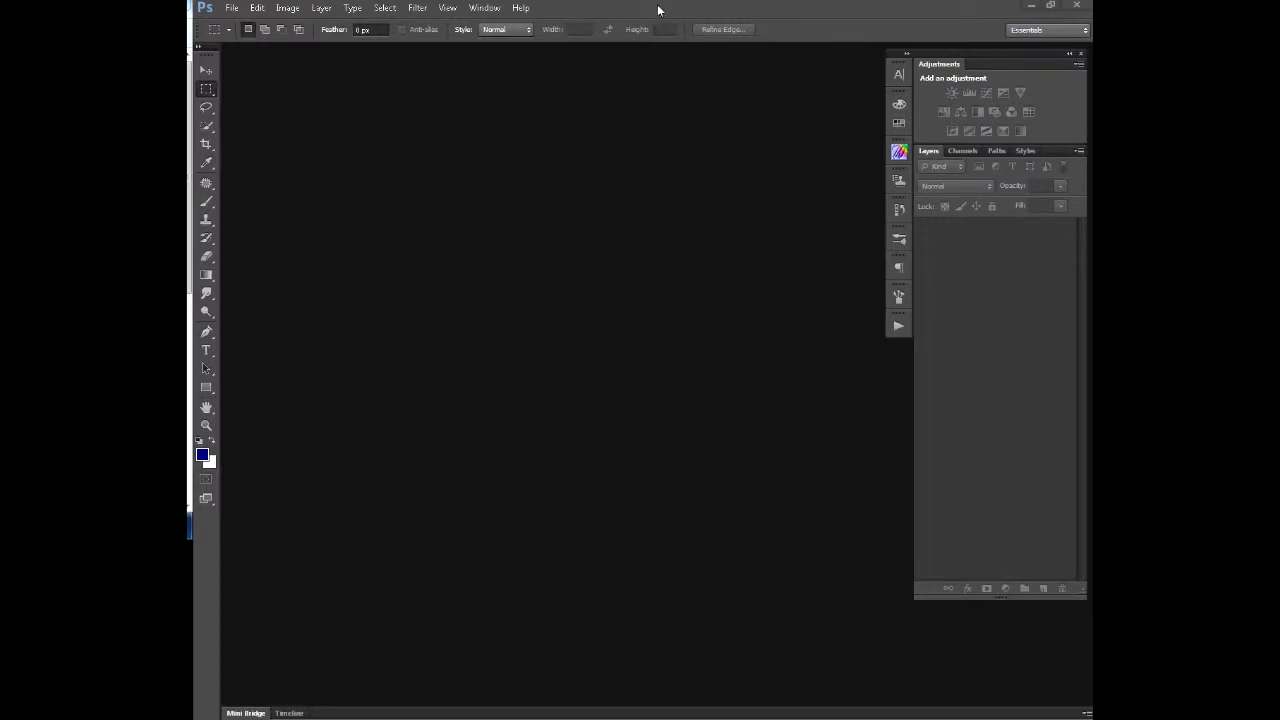
# Step: Open the Album Builder v5 extension and load the album in progress, declining the available update
pyautogui.click(482, 8)
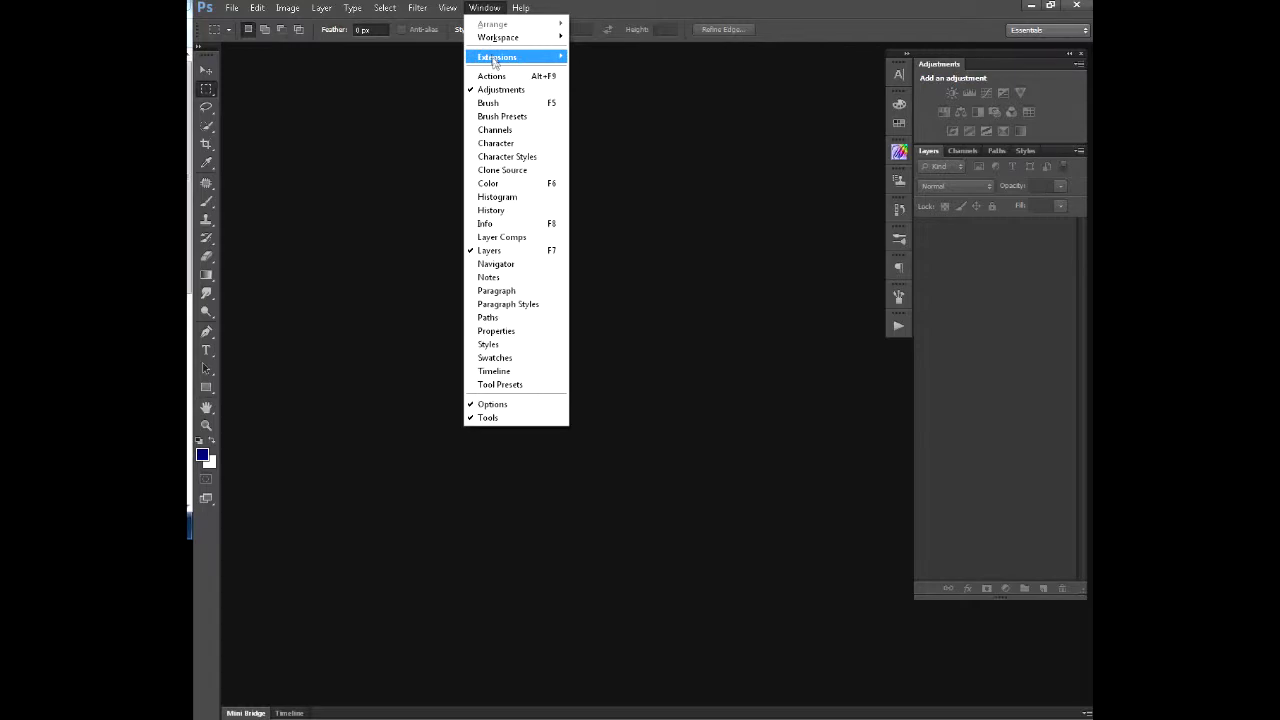
pyautogui.moveTo(492, 62)
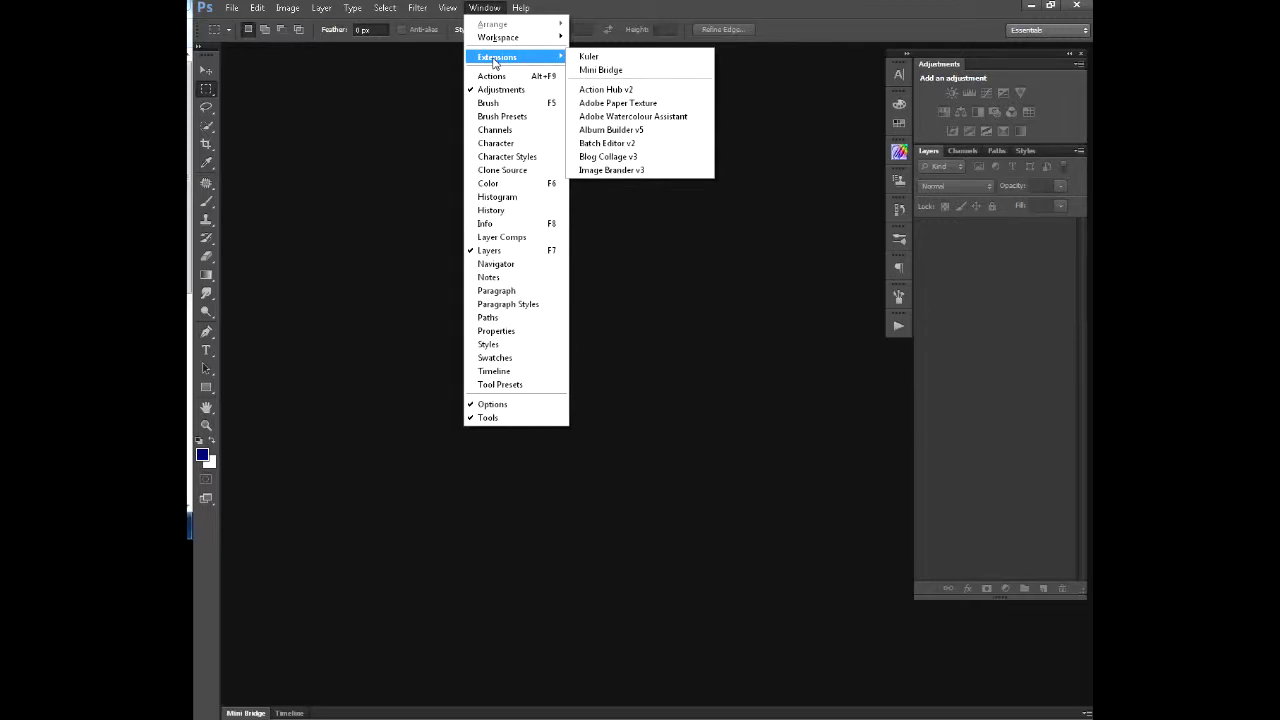
pyautogui.click(621, 129)
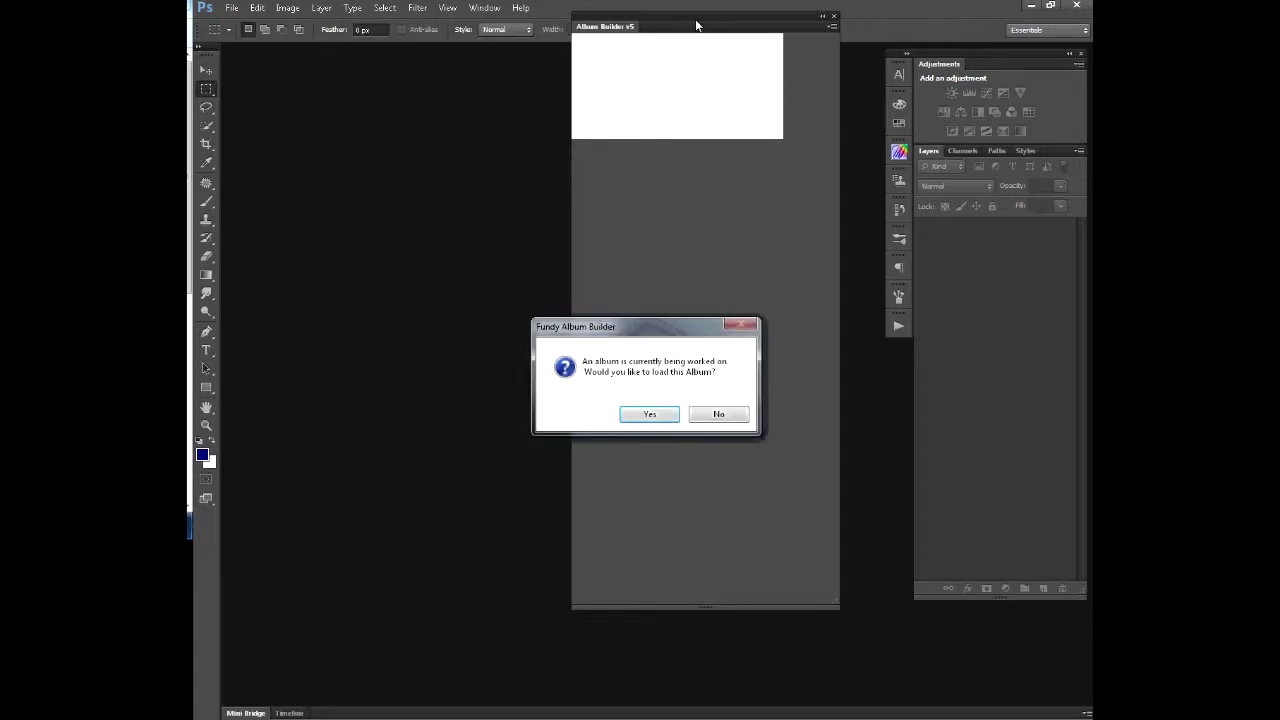
pyautogui.click(652, 415)
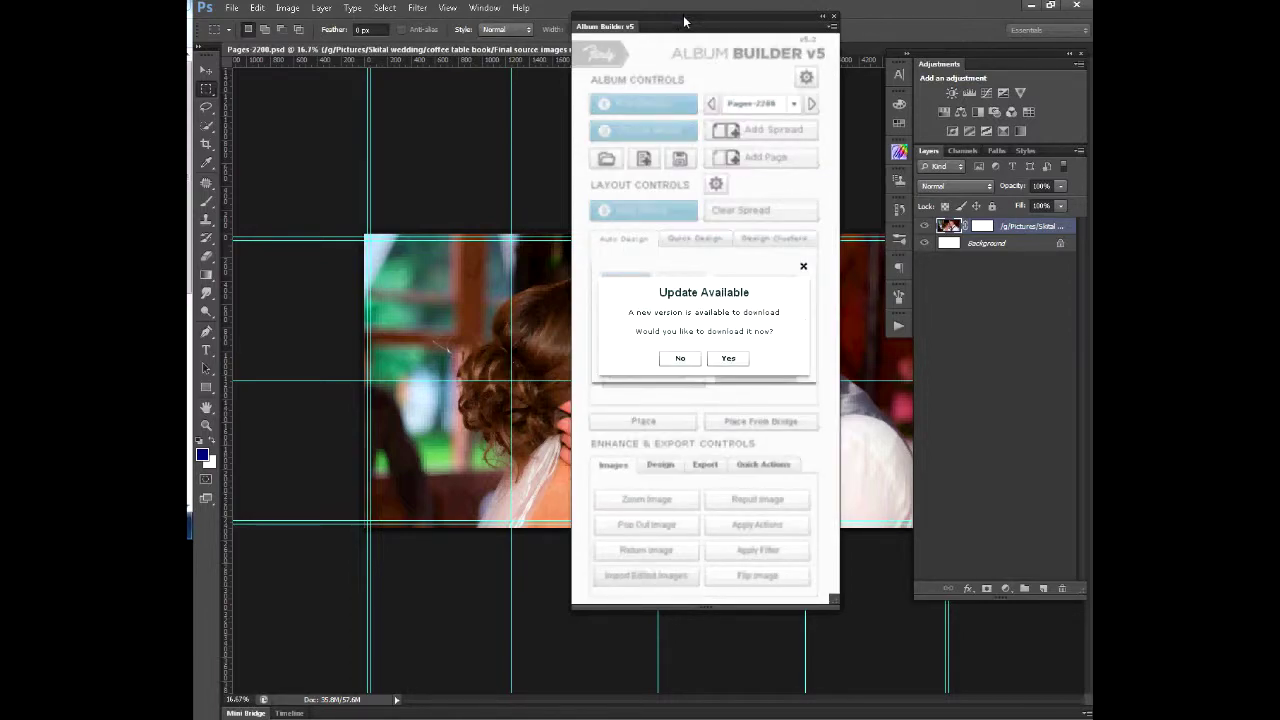
pyautogui.click(678, 360)
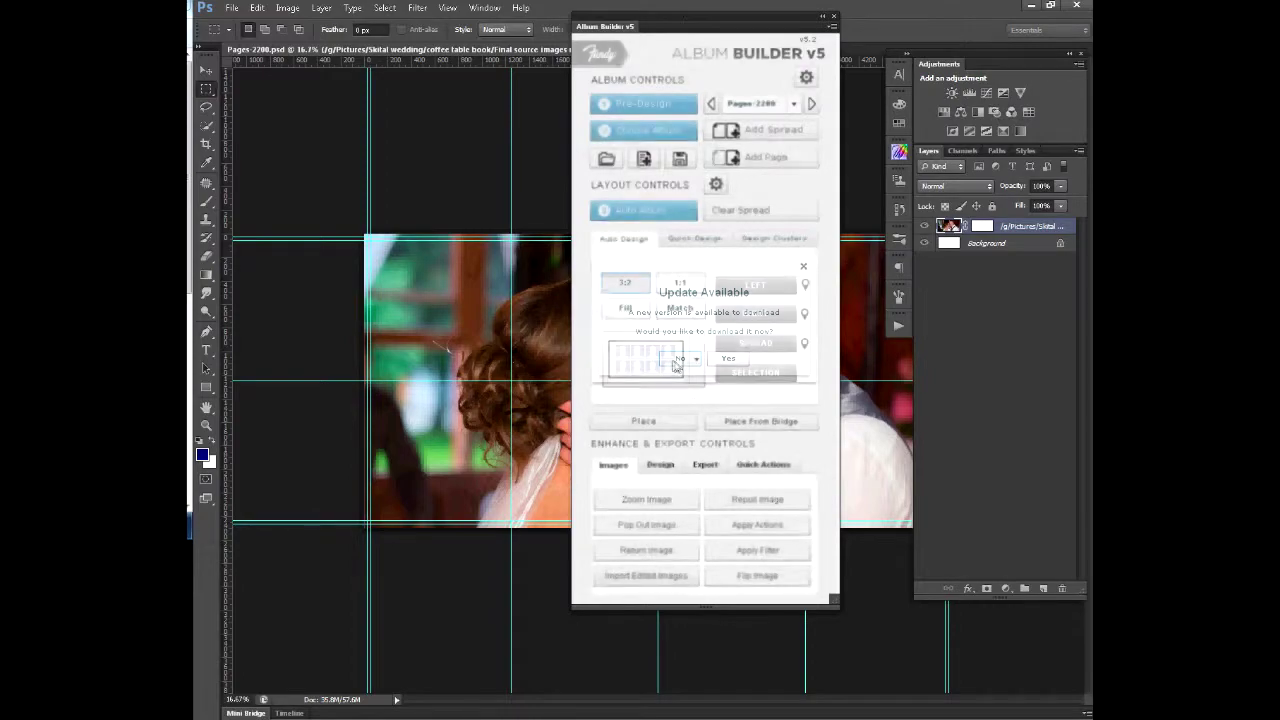
pyautogui.moveTo(684, 21); pyautogui.dragTo(732, 84)
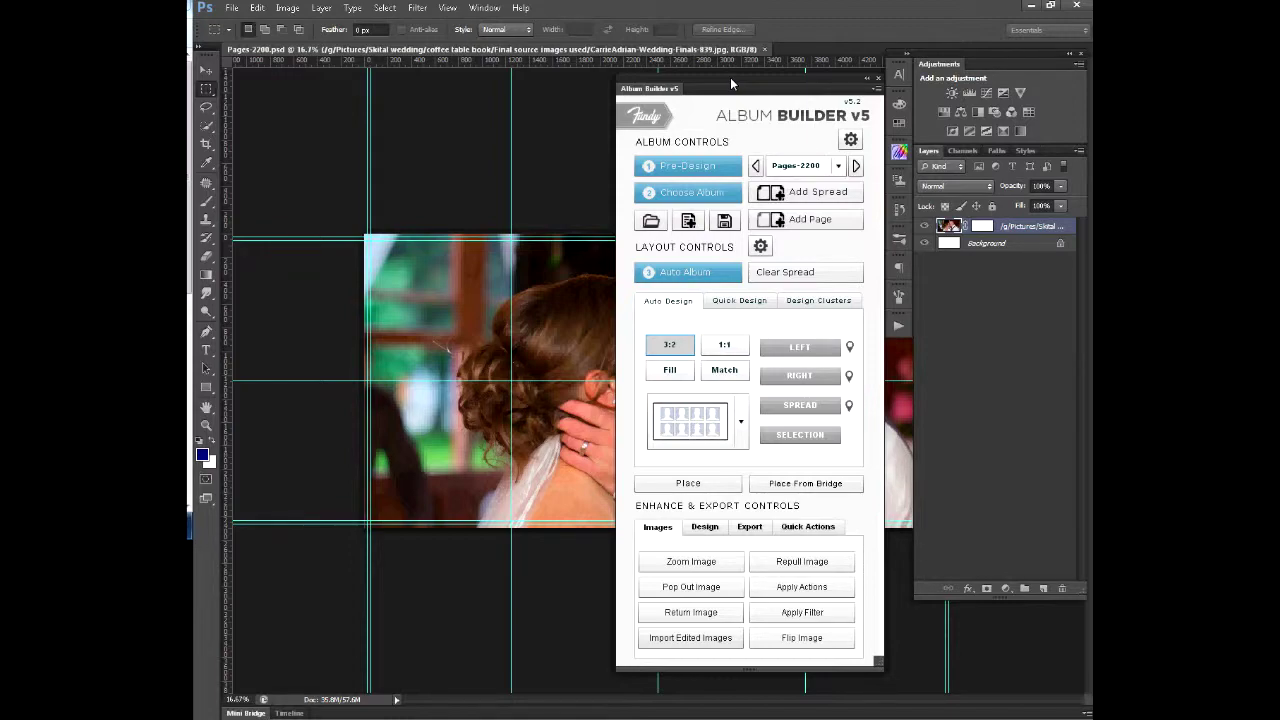
# Step: Go back through the album's spreads to Pages-1213
pyautogui.click(856, 166)
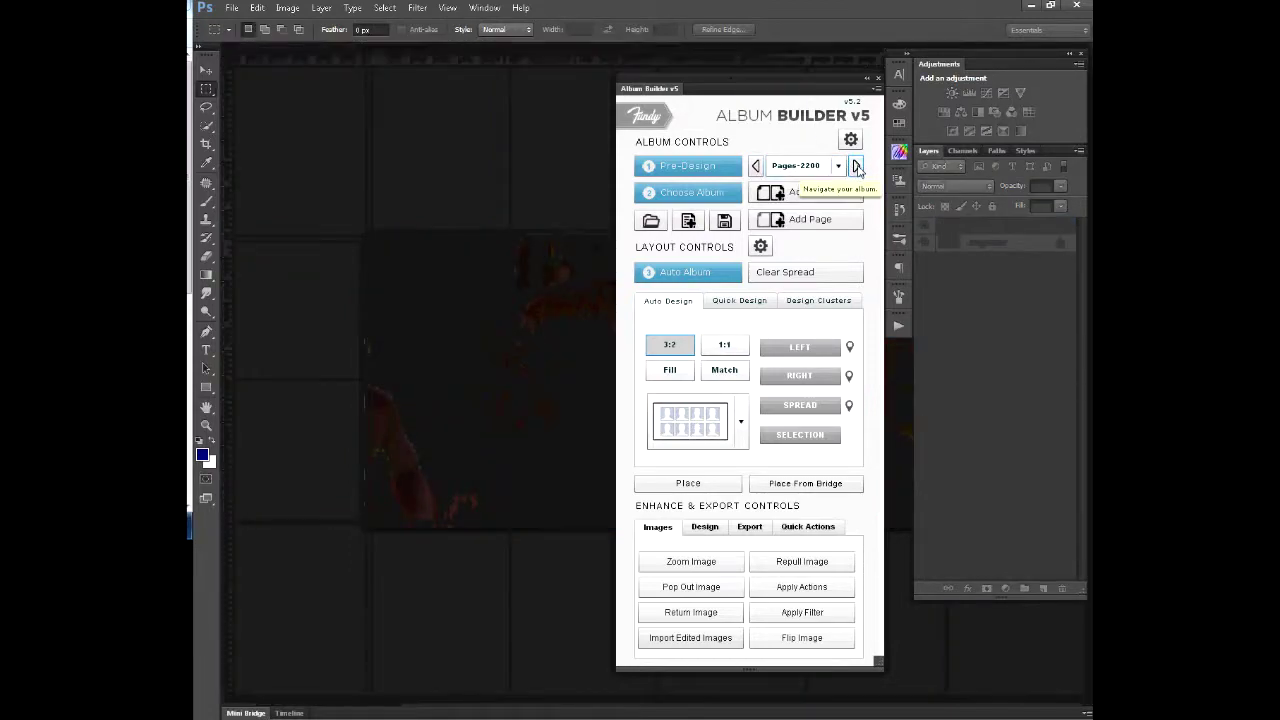
pyautogui.click(755, 168)
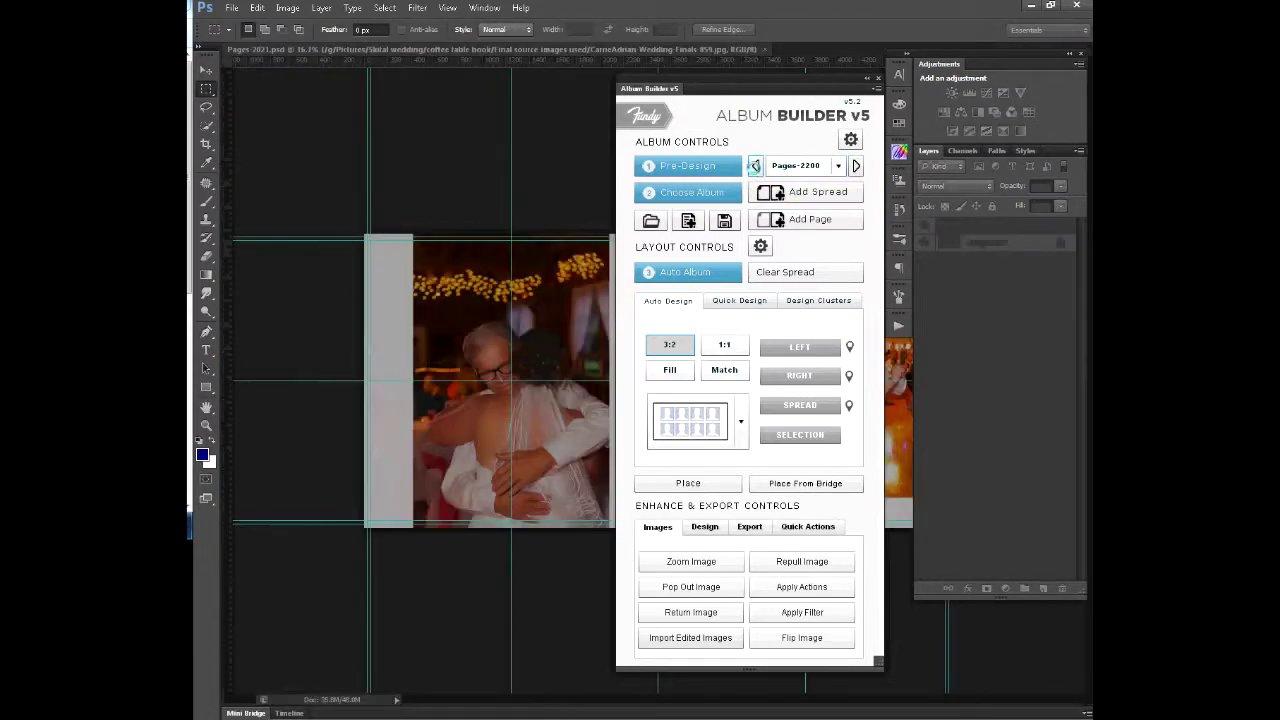
pyautogui.click(755, 167)
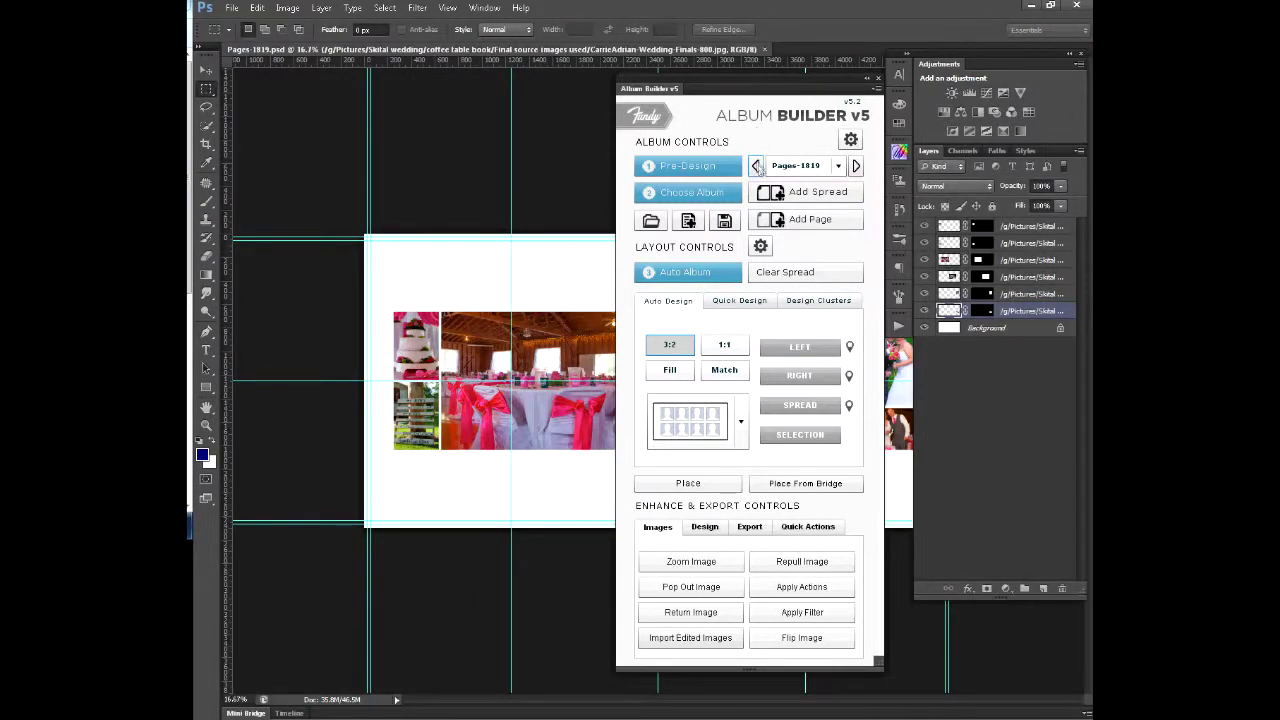
pyautogui.click(756, 168)
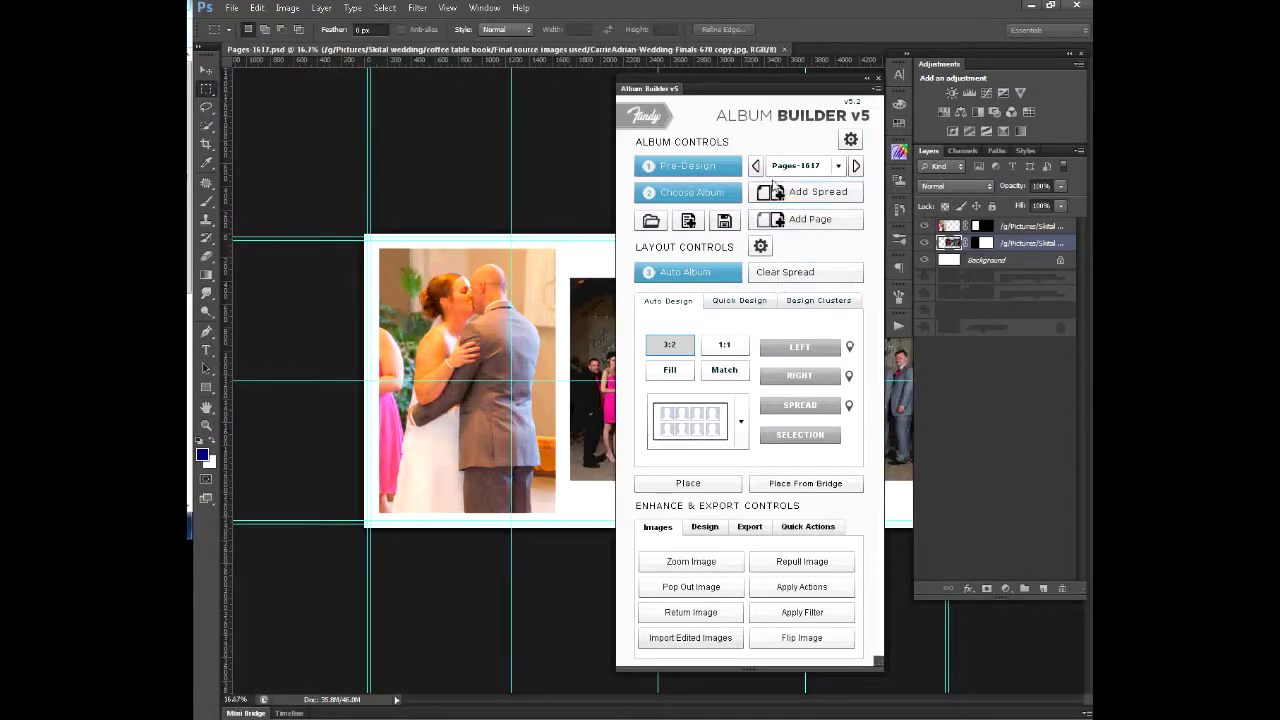
pyautogui.click(756, 166)
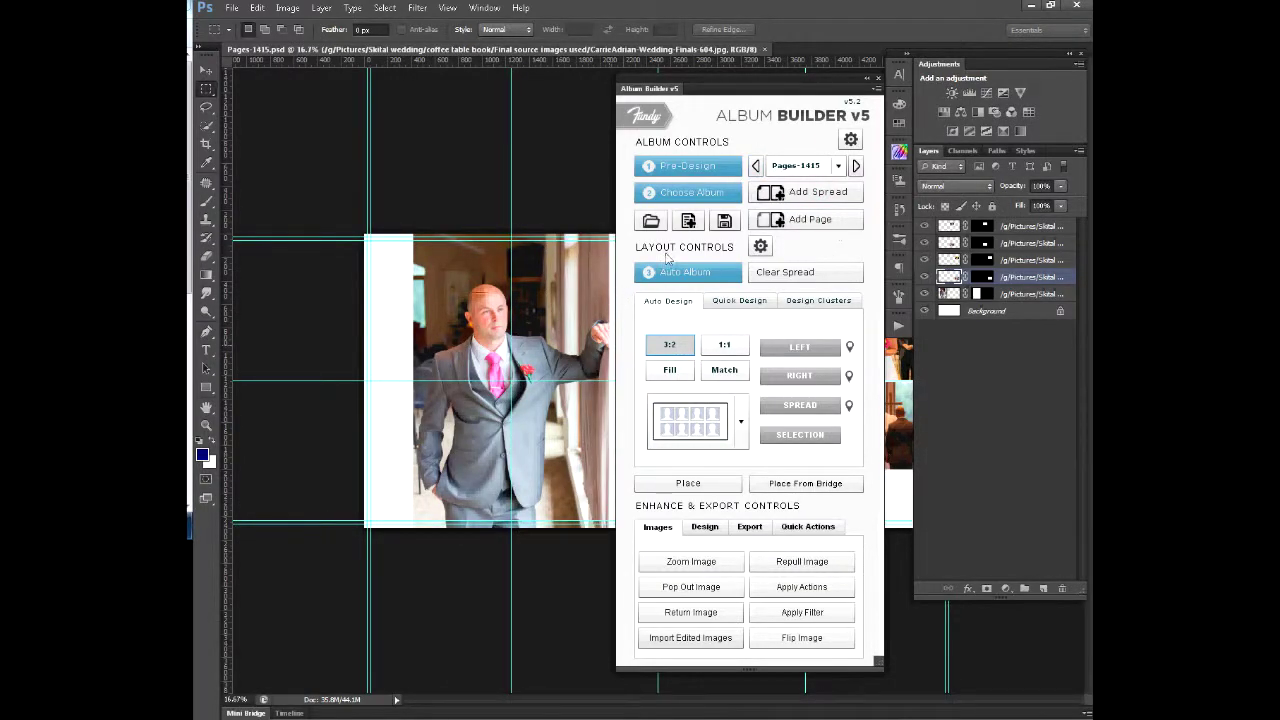
pyautogui.click(705, 272)
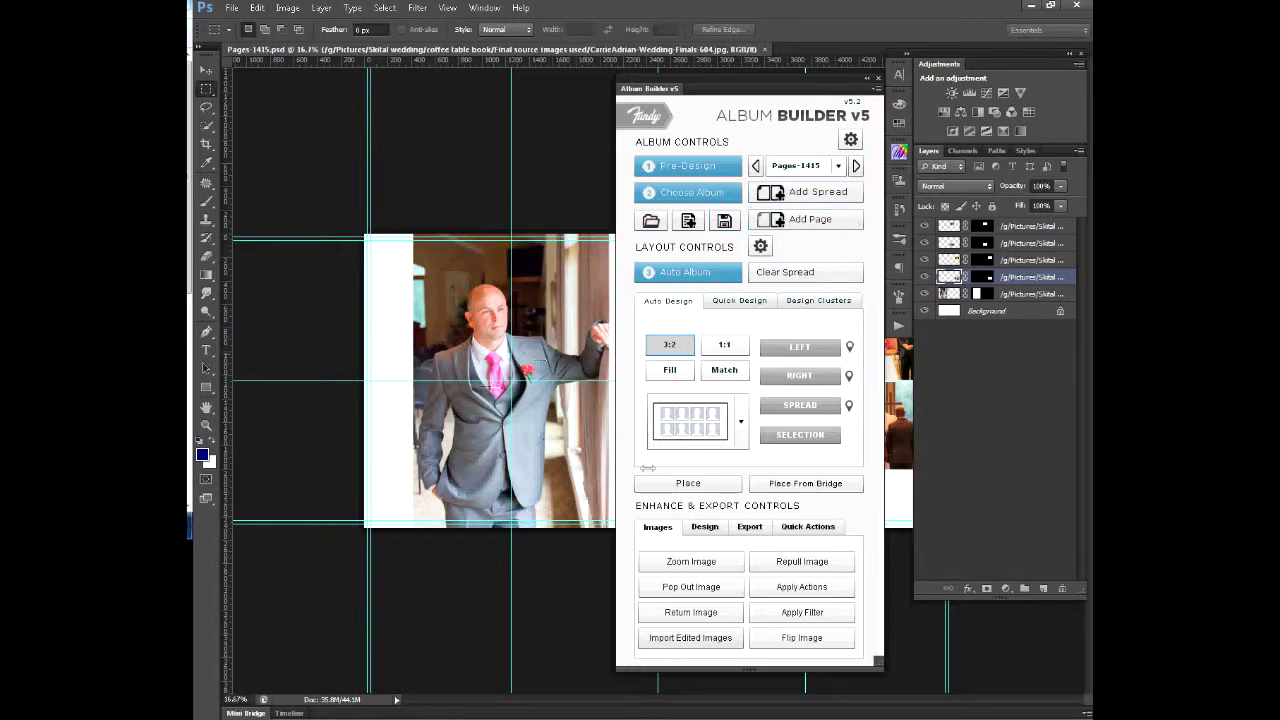
pyautogui.click(756, 167)
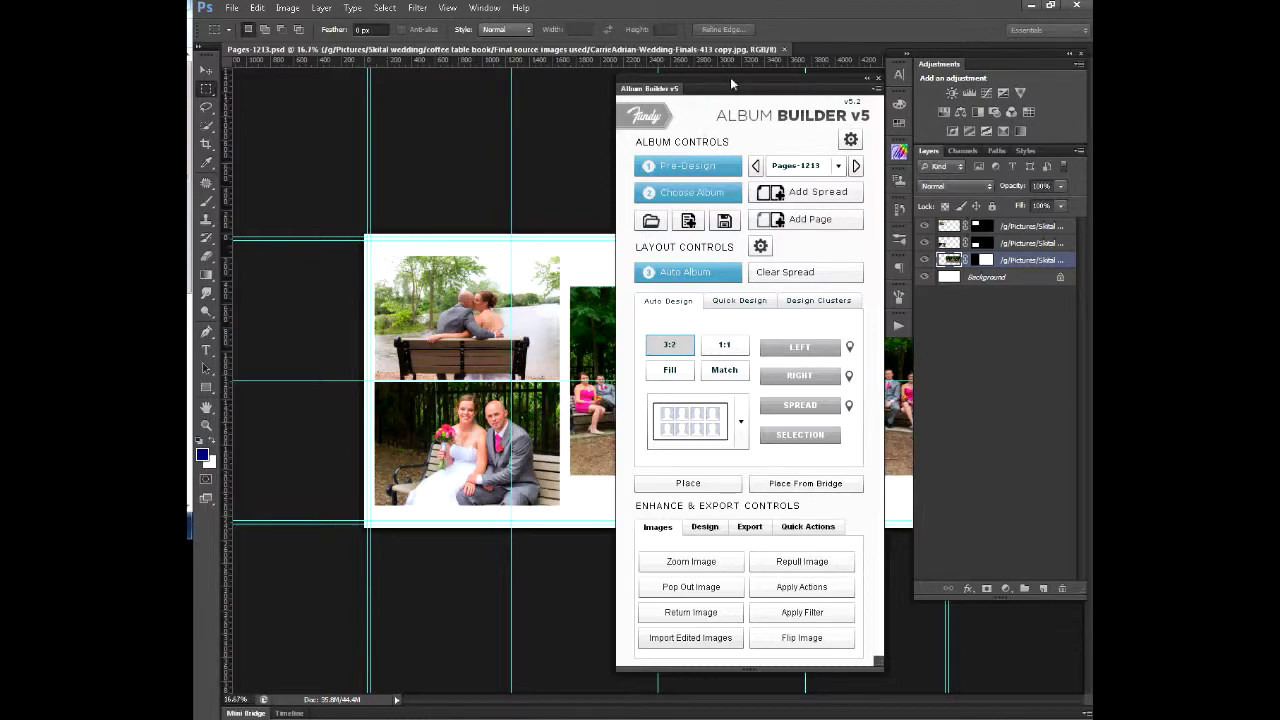
# Step: Uncover more of the Pages-1213 spread and inspect its photos at 25% magnification
pyautogui.moveTo(732, 84)
pyautogui.mouseDown()
pyautogui.moveTo(820, 345)
pyautogui.moveTo(870, 128)
pyautogui.moveTo(802, 106)
pyautogui.mouseUp()
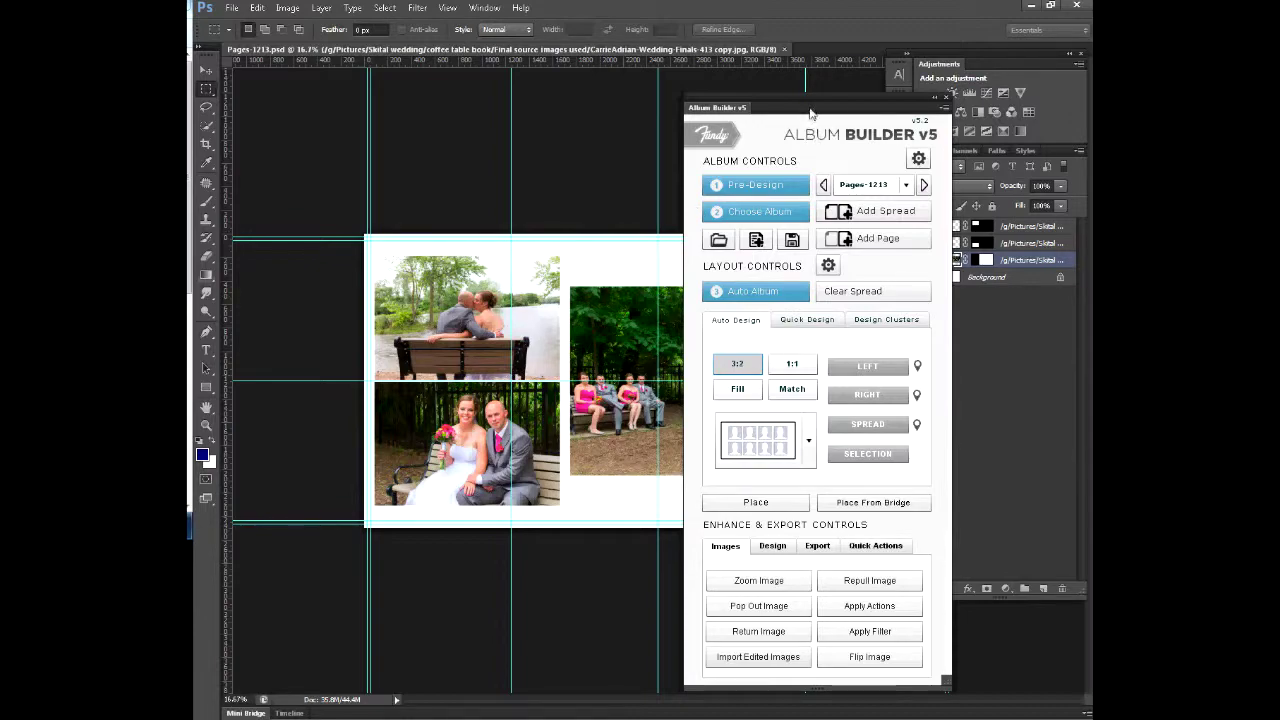
pyautogui.hotkey('ctrl', '-')
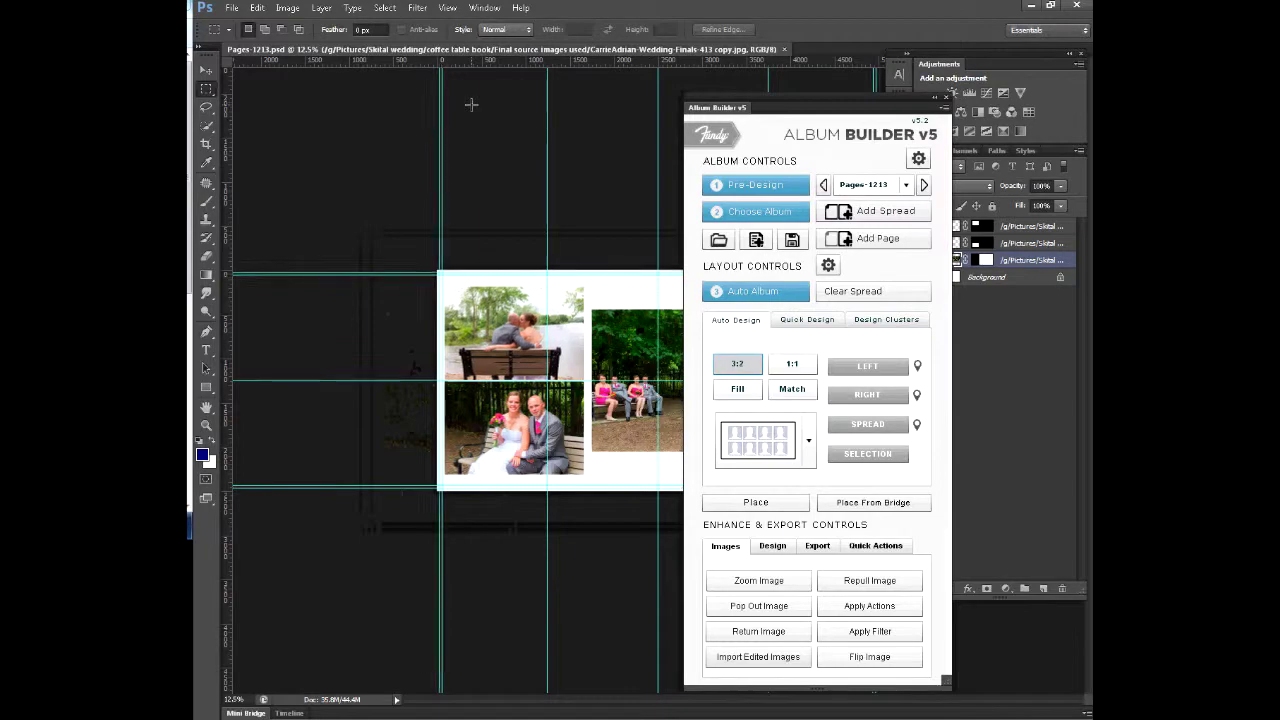
pyautogui.hotkey('ctrl', '+')
pyautogui.hotkey('ctrl', '+')
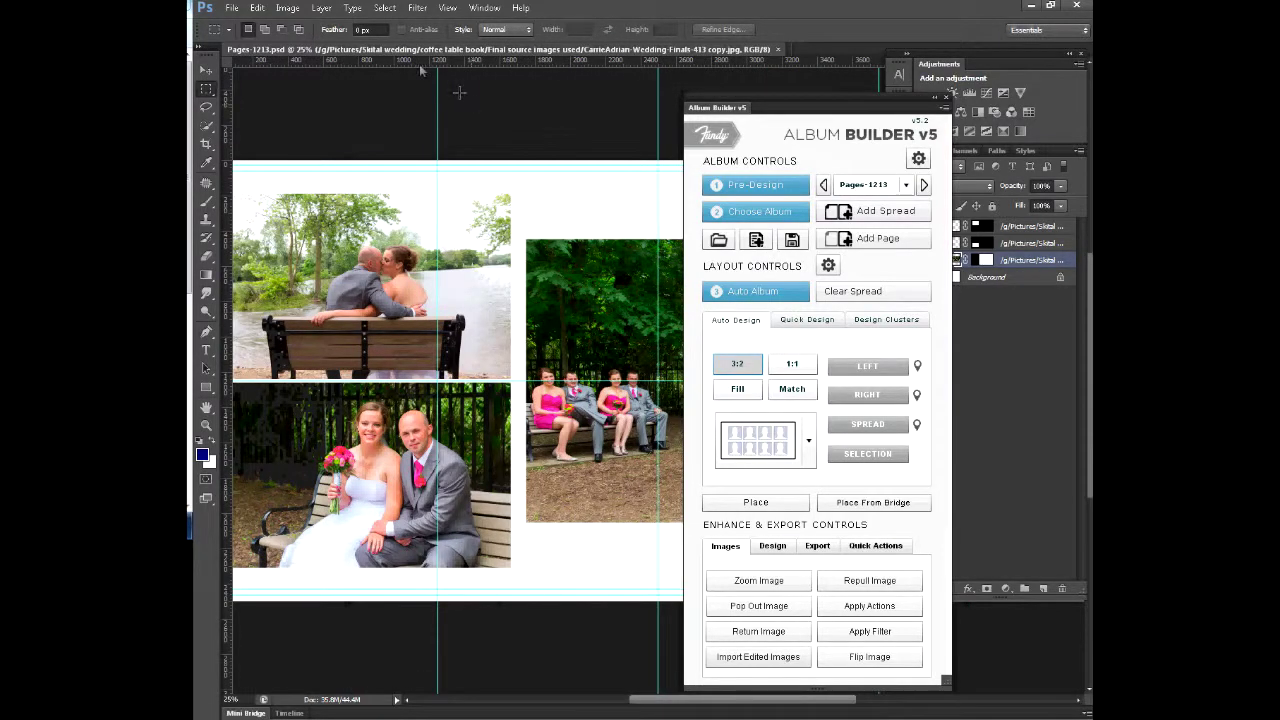
pyautogui.moveTo(412, 269); pyautogui.dragTo(492, 274)
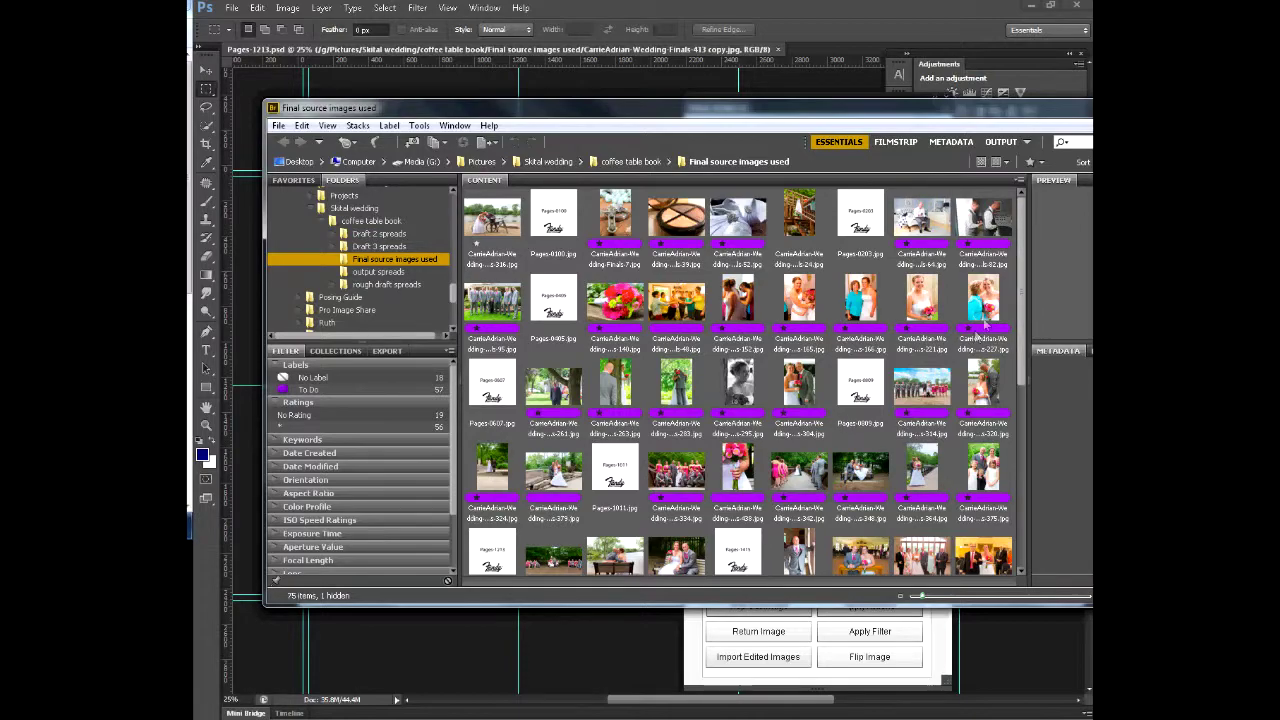
# Step: In Bridge, locate 4N0A1154.jpg at the end of the Final source images used folder and compare it with the bench photo numbered 391 under Pages-1213
pyautogui.moveTo(1022, 338); pyautogui.dragTo(1022, 520)
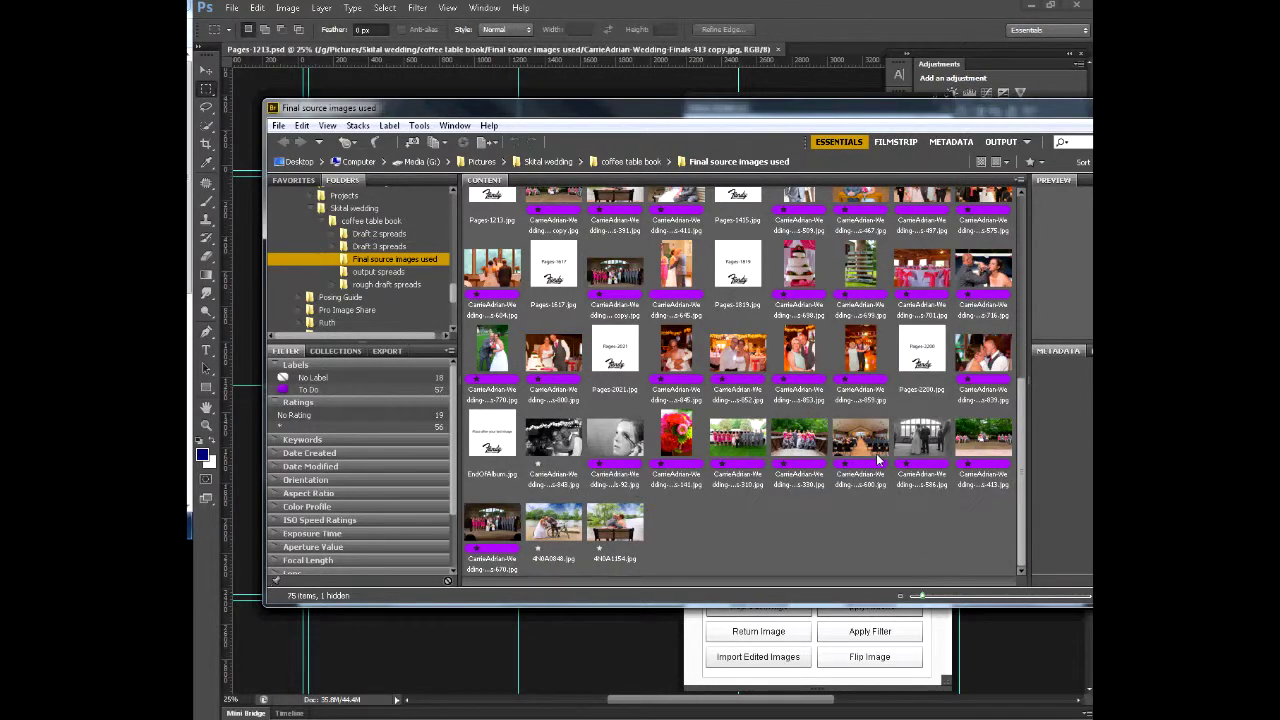
pyautogui.moveTo(1021, 452); pyautogui.dragTo(1021, 436)
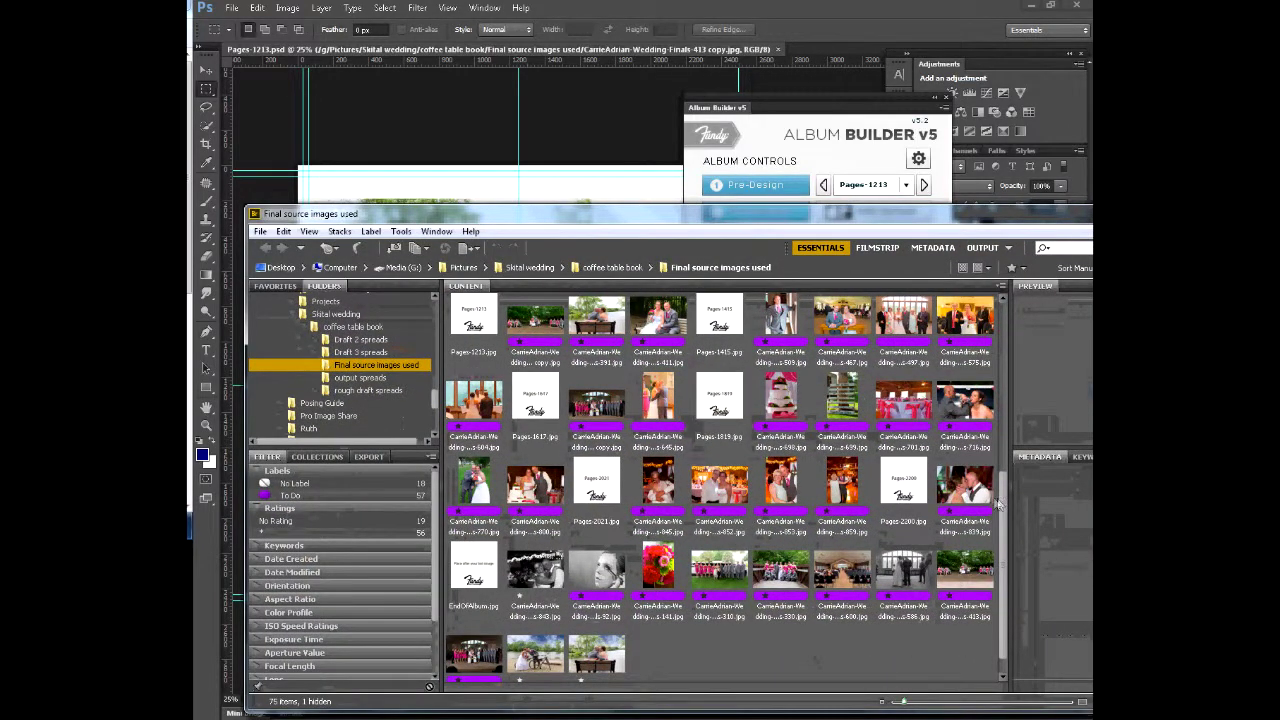
pyautogui.scroll(2, 997, 505)
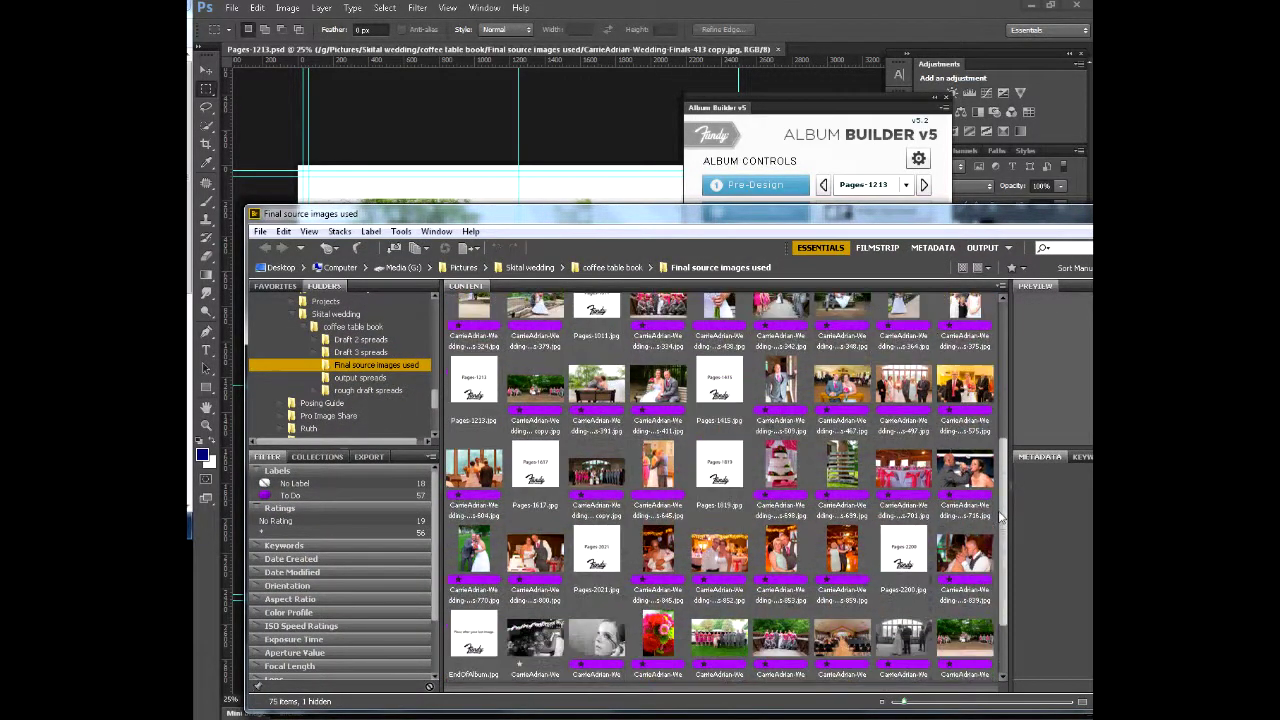
pyautogui.scroll(-2, 1000, 516)
pyautogui.click(597, 630)
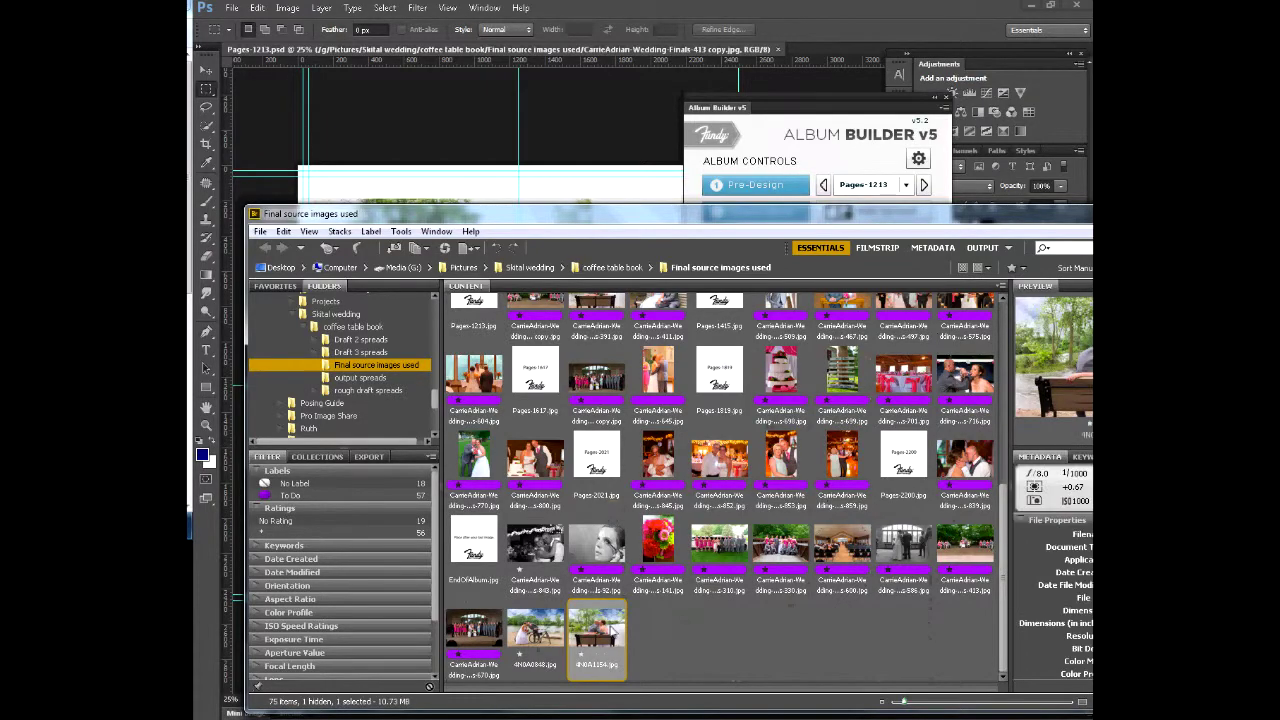
pyautogui.scroll(2, 1003, 541)
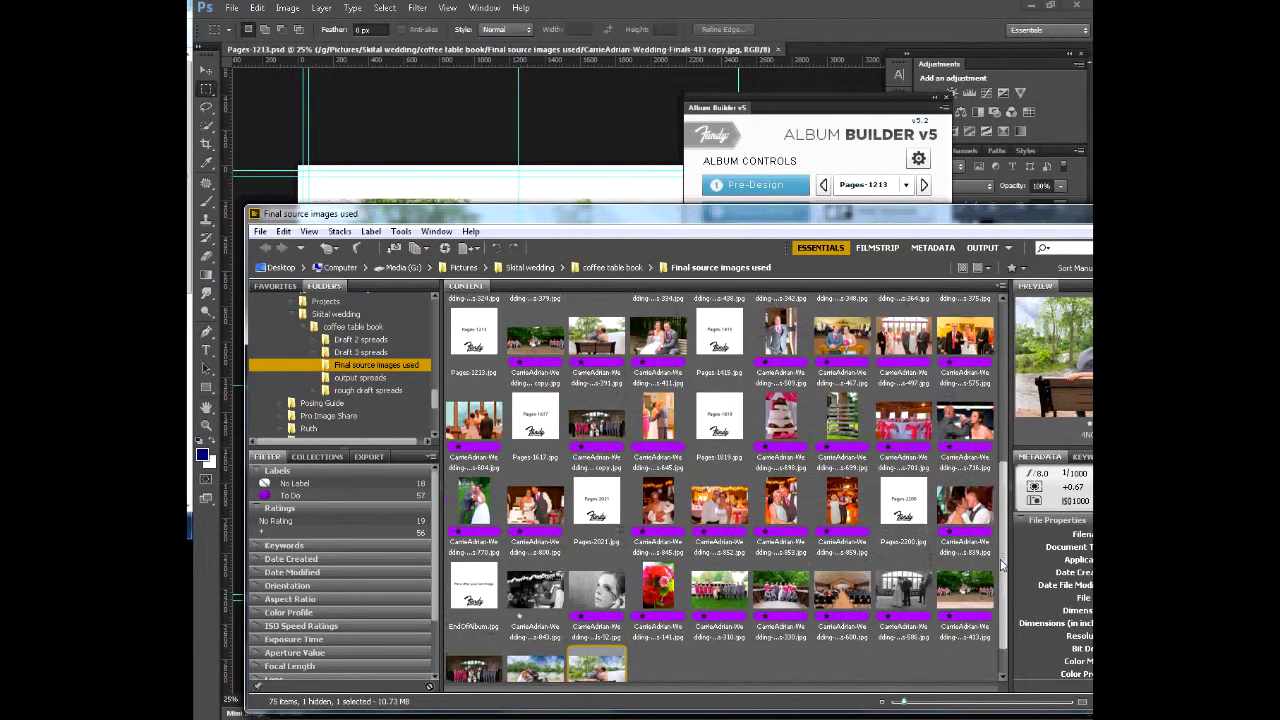
pyautogui.scroll(-1, 1003, 541)
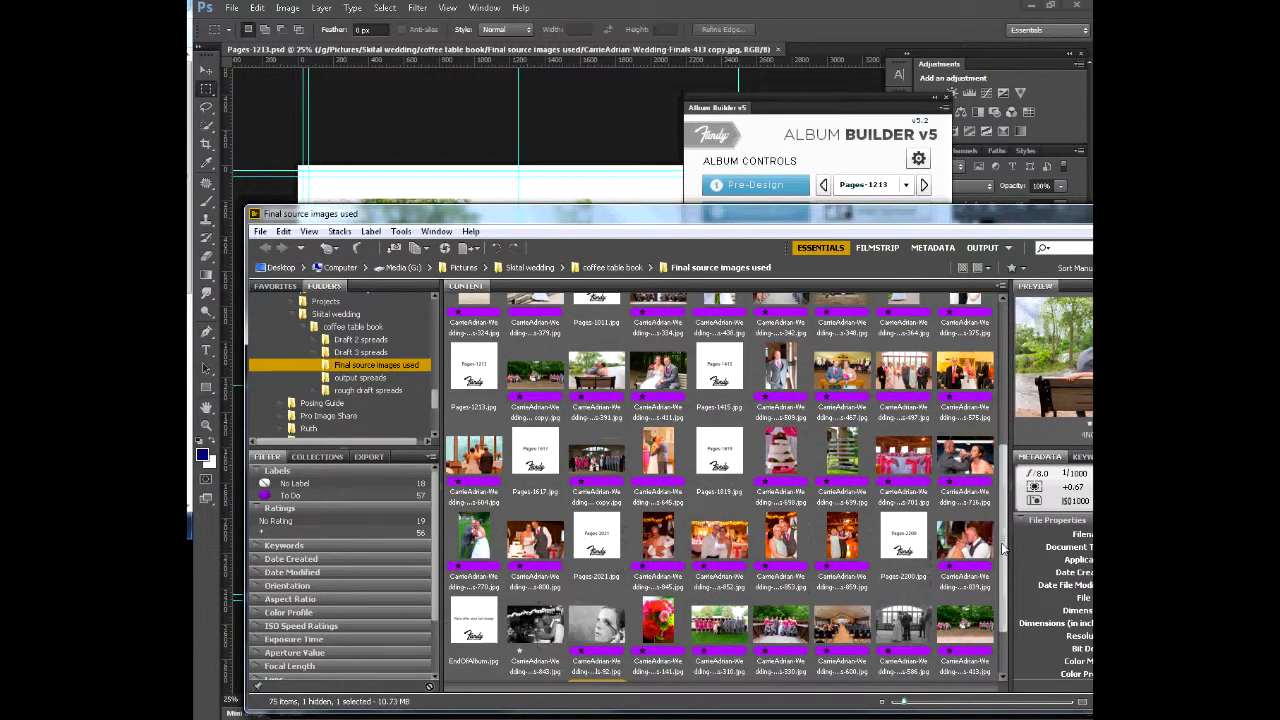
pyautogui.click(598, 385)
pyautogui.scroll(-2, 1006, 585)
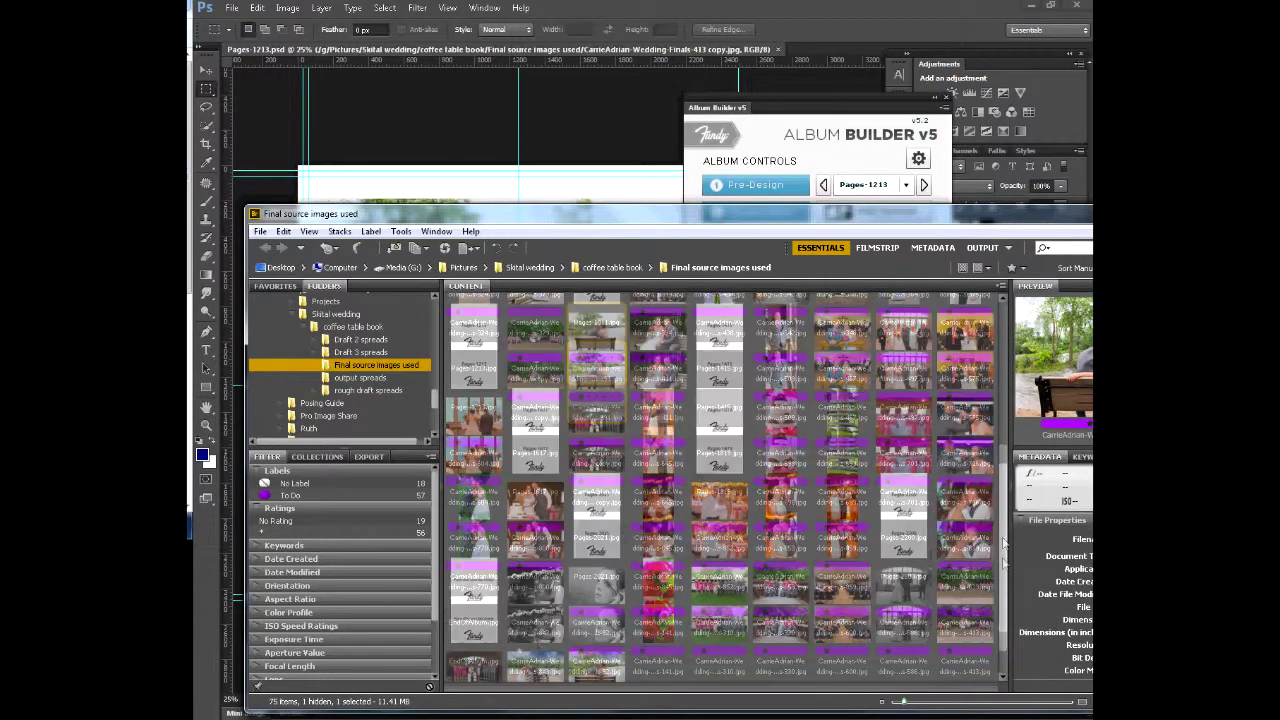
pyautogui.scroll(1, 1006, 585)
pyautogui.scroll(-1, 1006, 585)
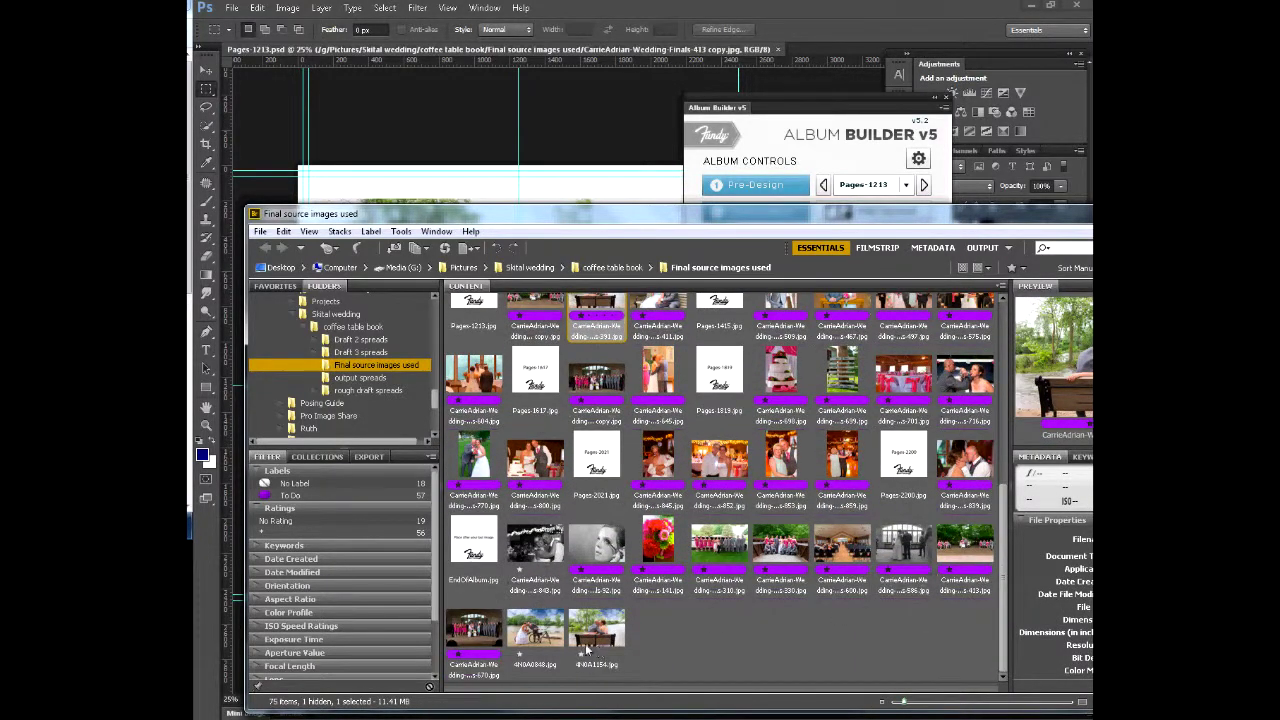
# Step: Place 4N0A1154.jpg directly before photo 391 in the Pages-1213 group and relocate photo 391 to the end of the folder
pyautogui.moveTo(583, 632); pyautogui.dragTo(573, 401)
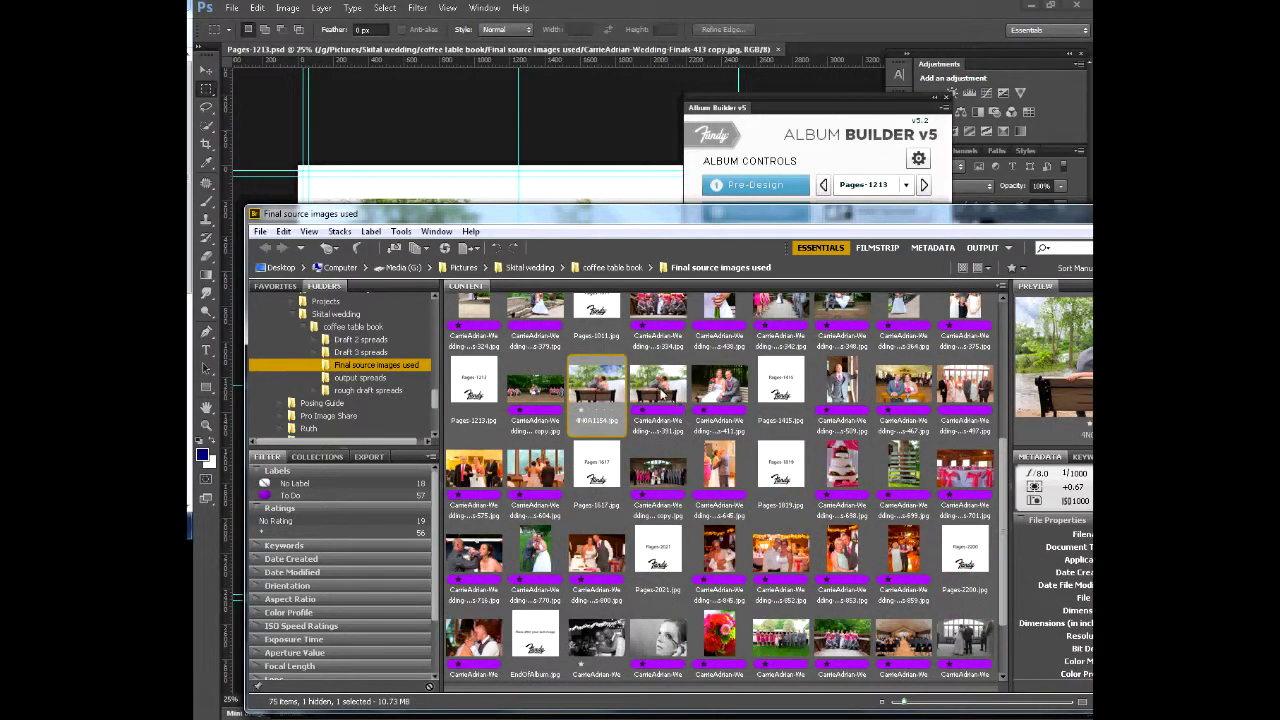
pyautogui.moveTo(659, 393); pyautogui.dragTo(665, 648)
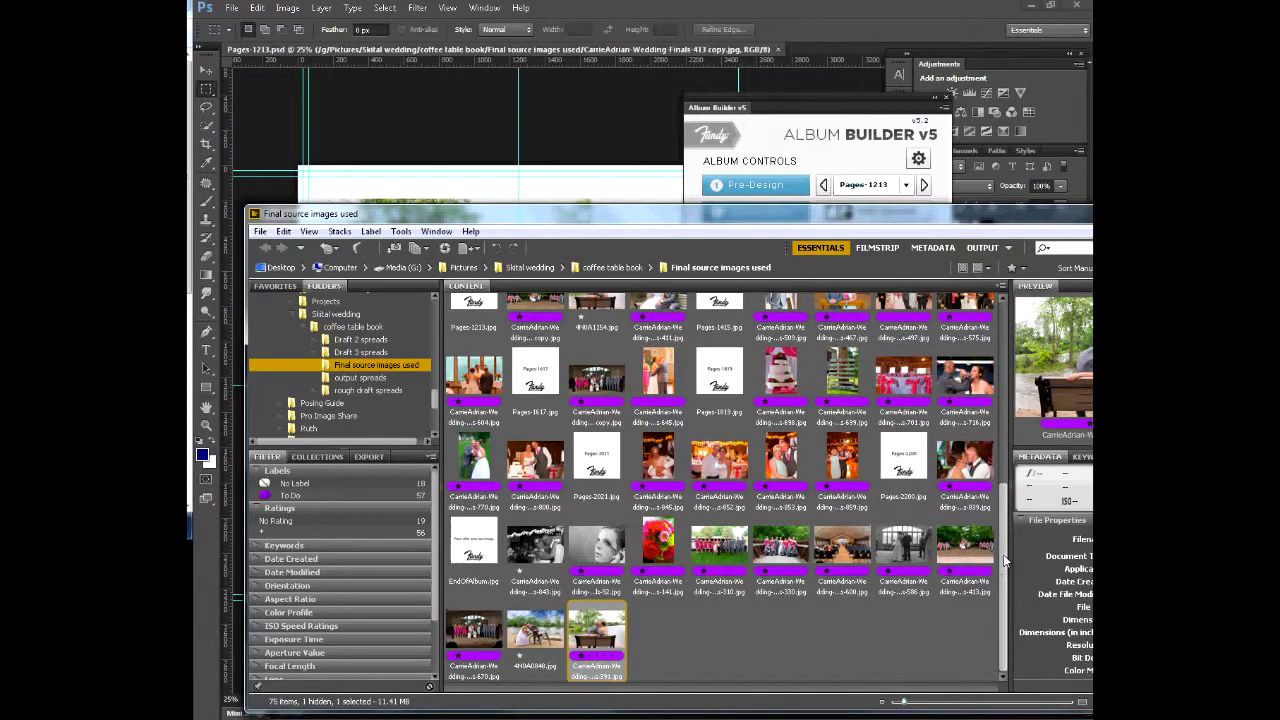
# Step: Select the three photos between the Pages-1213 and Pages-1415 divider images, including 4N0A1154.jpg, and return to the spread in Photoshop
pyautogui.scroll(3, 620, 488)
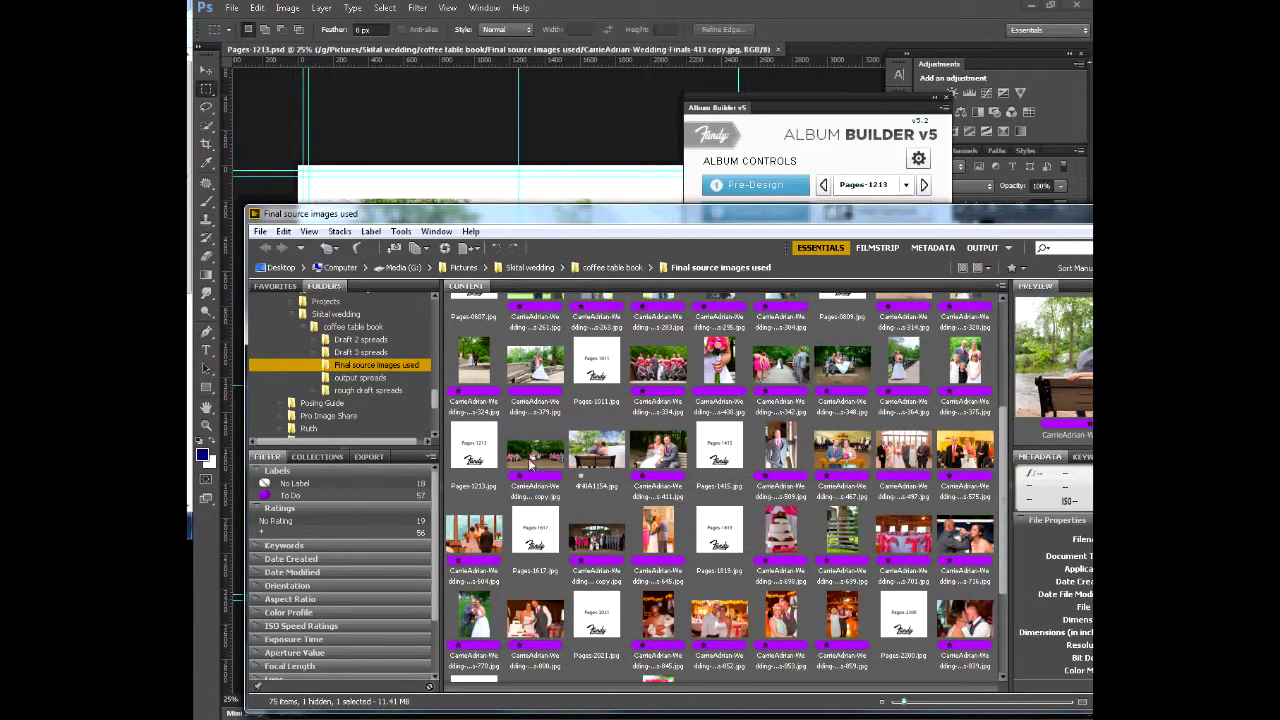
pyautogui.moveTo(569, 225); pyautogui.dragTo(569, 264)
pyautogui.click(533, 497)
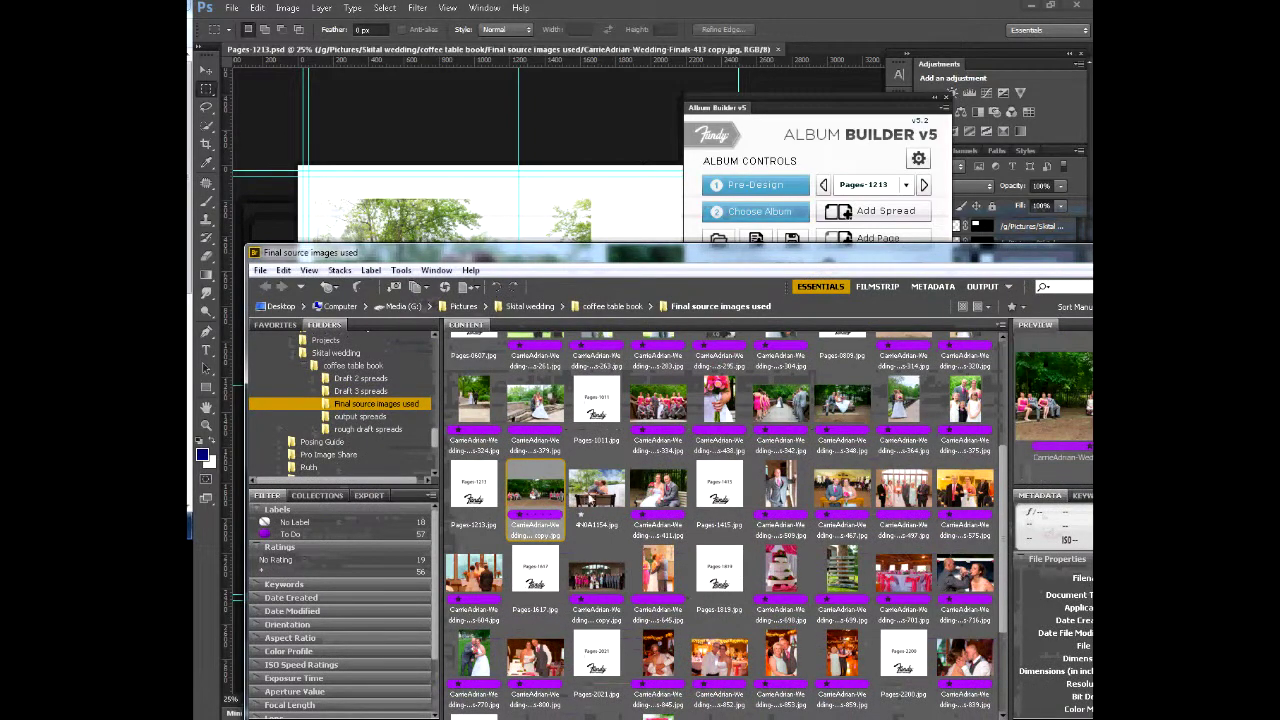
pyautogui.keyDown('shift'); pyautogui.click(645, 500); pyautogui.keyUp('shift')
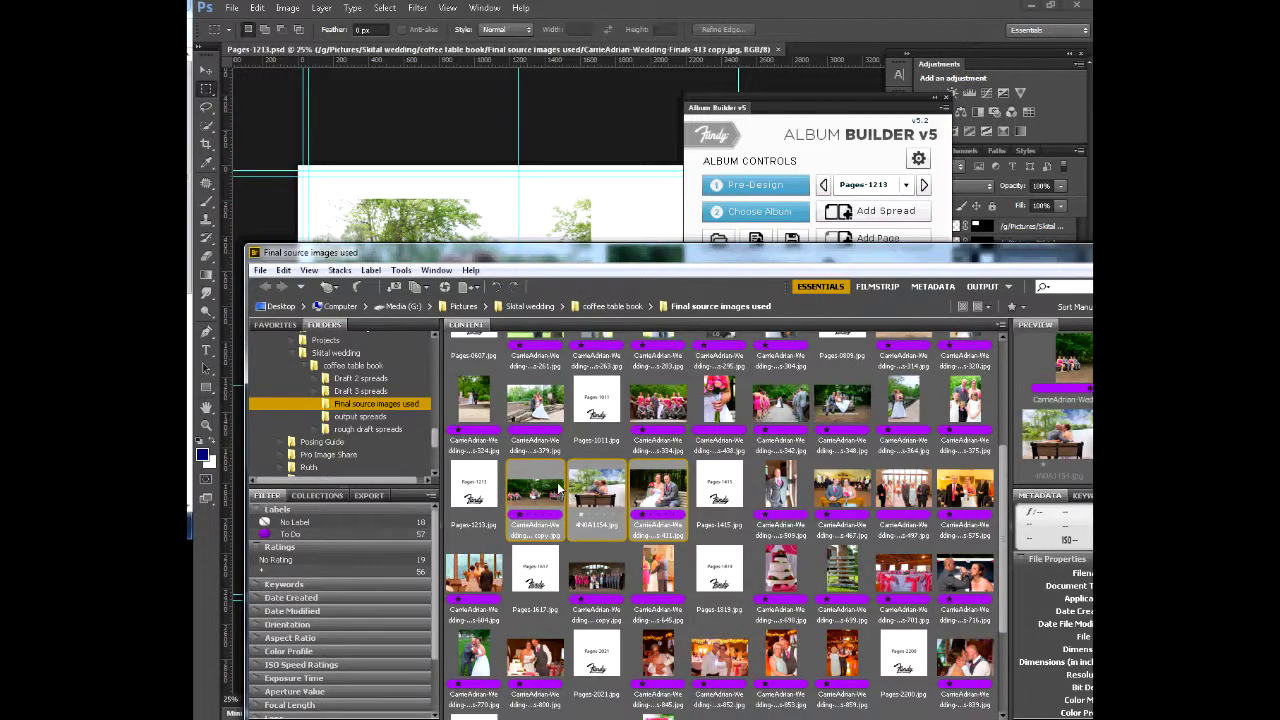
pyautogui.moveTo(841, 262); pyautogui.dragTo(797, 245)
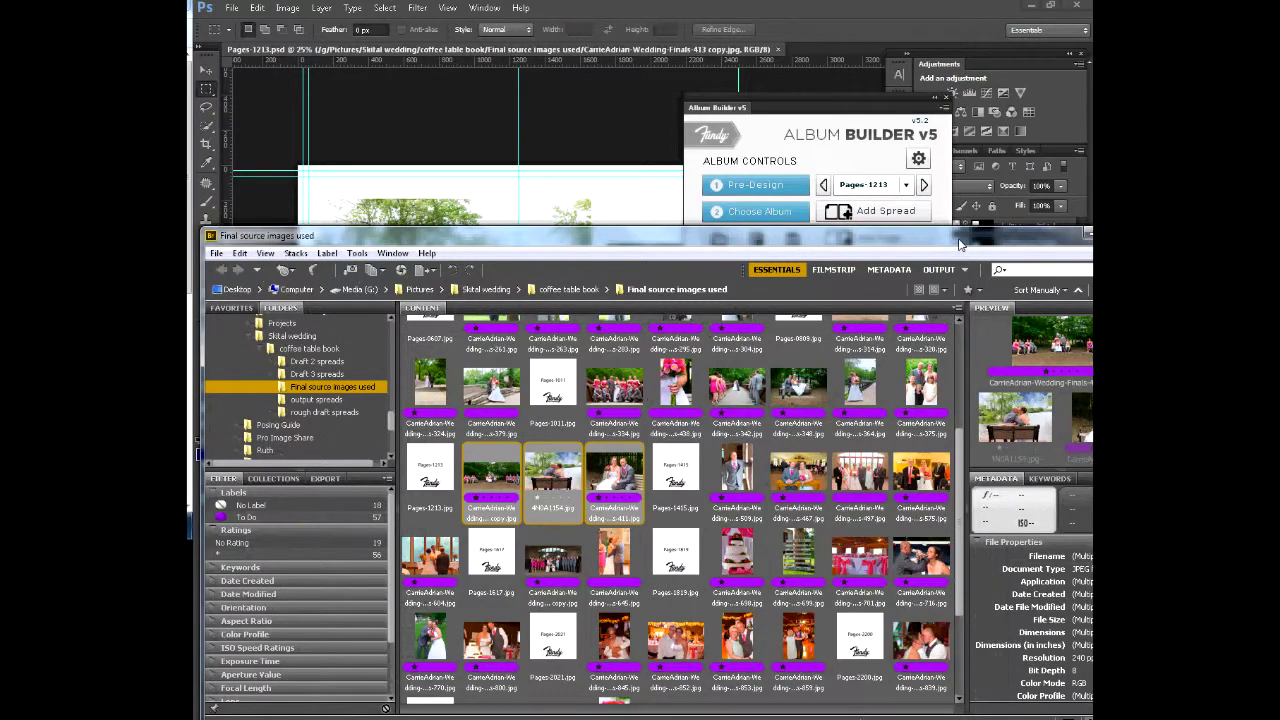
pyautogui.moveTo(960, 242); pyautogui.dragTo(188, 150)
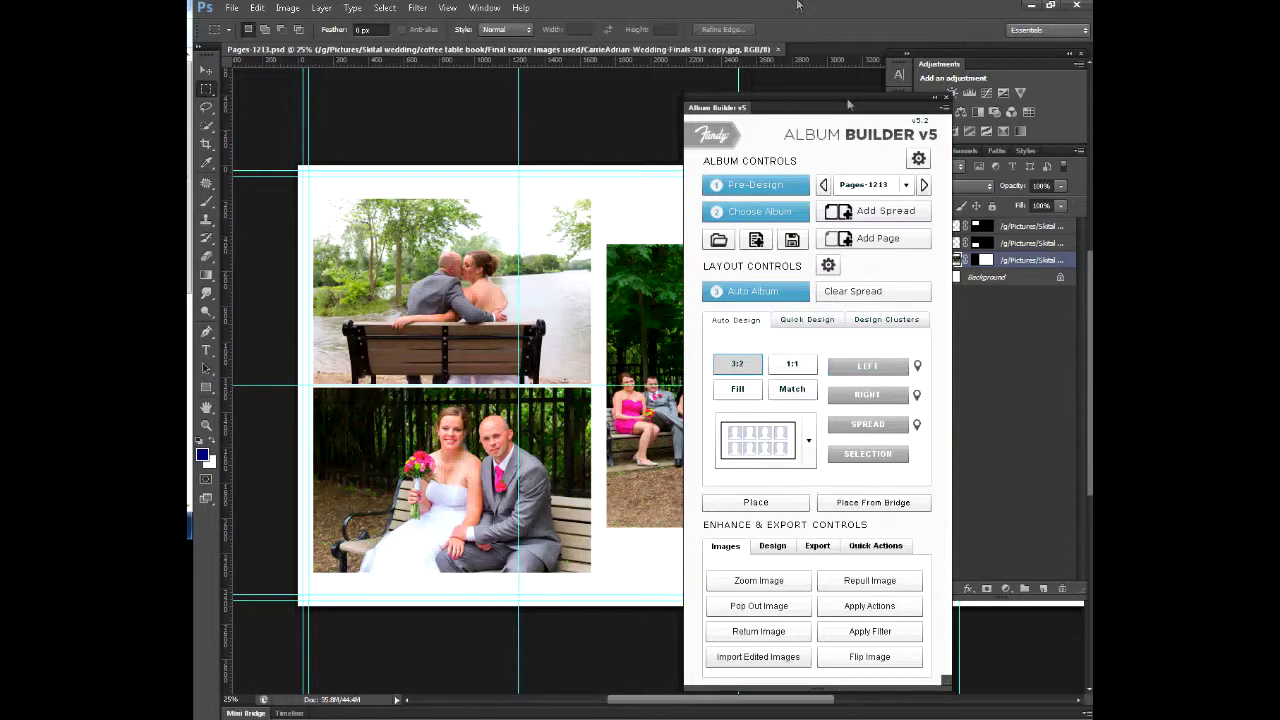
# Step: Clear the Pages-1213 spread and choose the auto design layout with one main image beside a group of smaller images
pyautogui.click(860, 296)
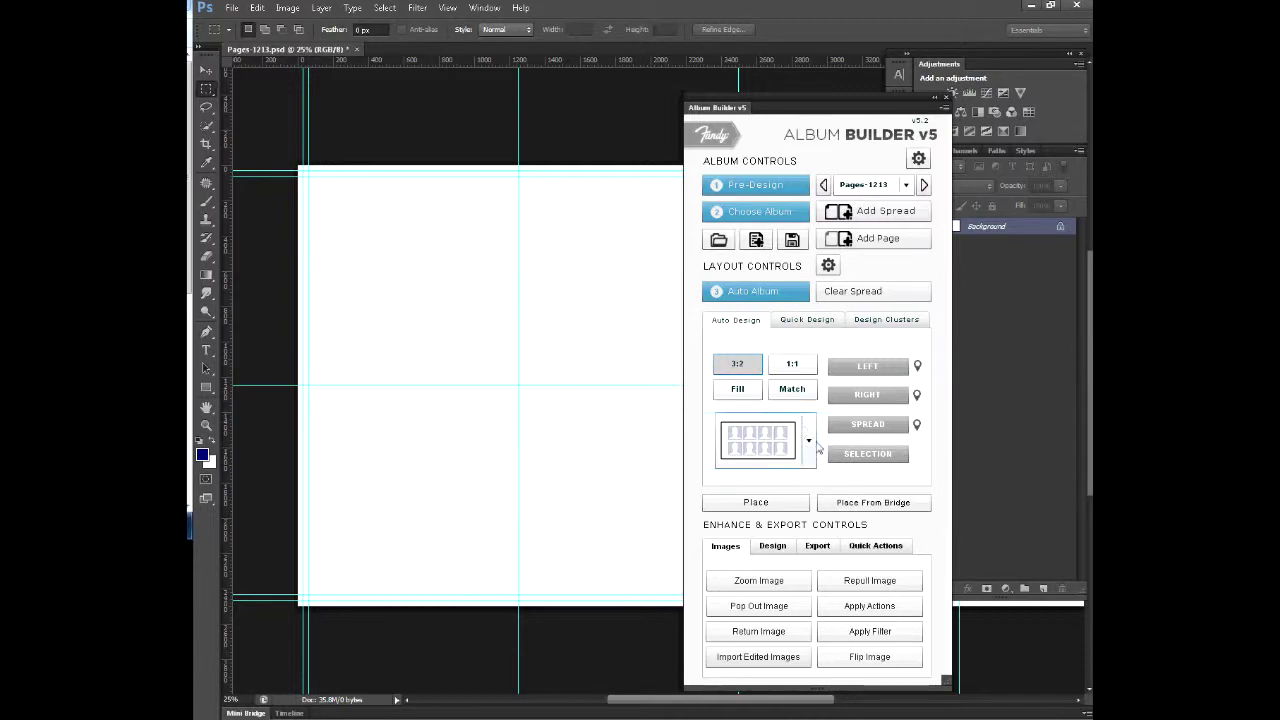
pyautogui.click(858, 368)
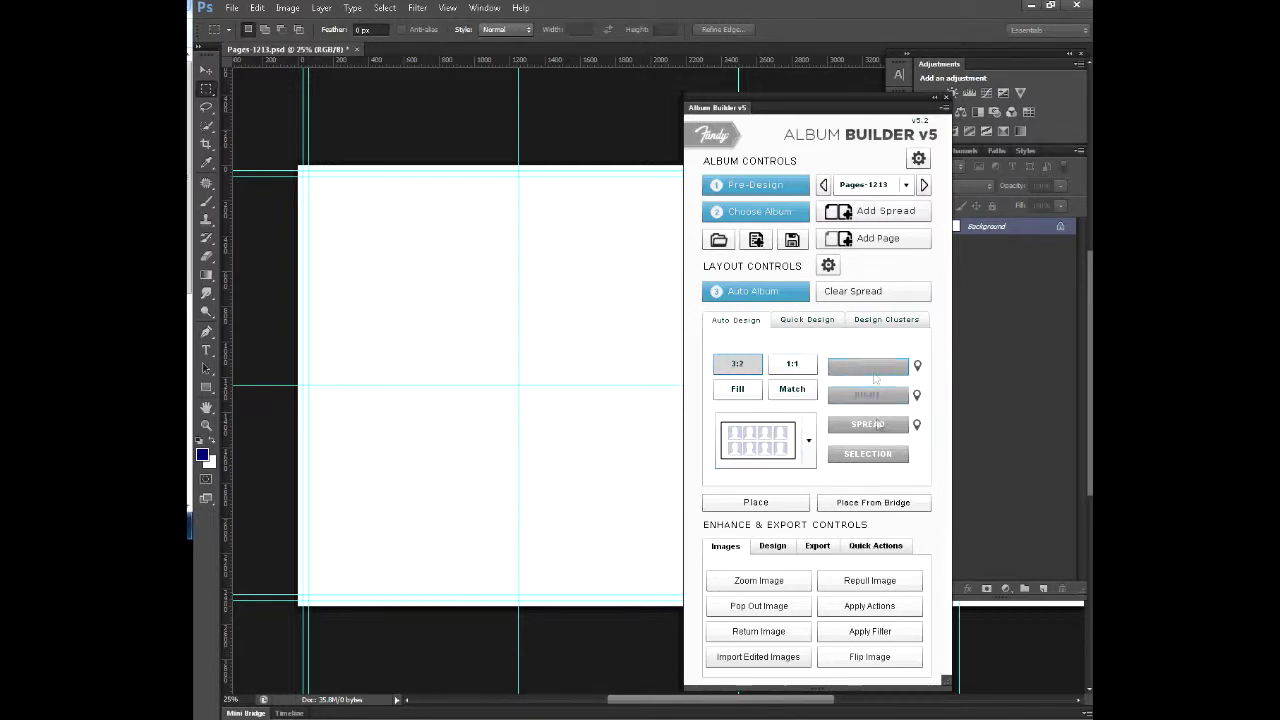
pyautogui.click(809, 441)
pyautogui.moveTo(813, 512); pyautogui.dragTo(812, 574)
pyautogui.click(773, 557)
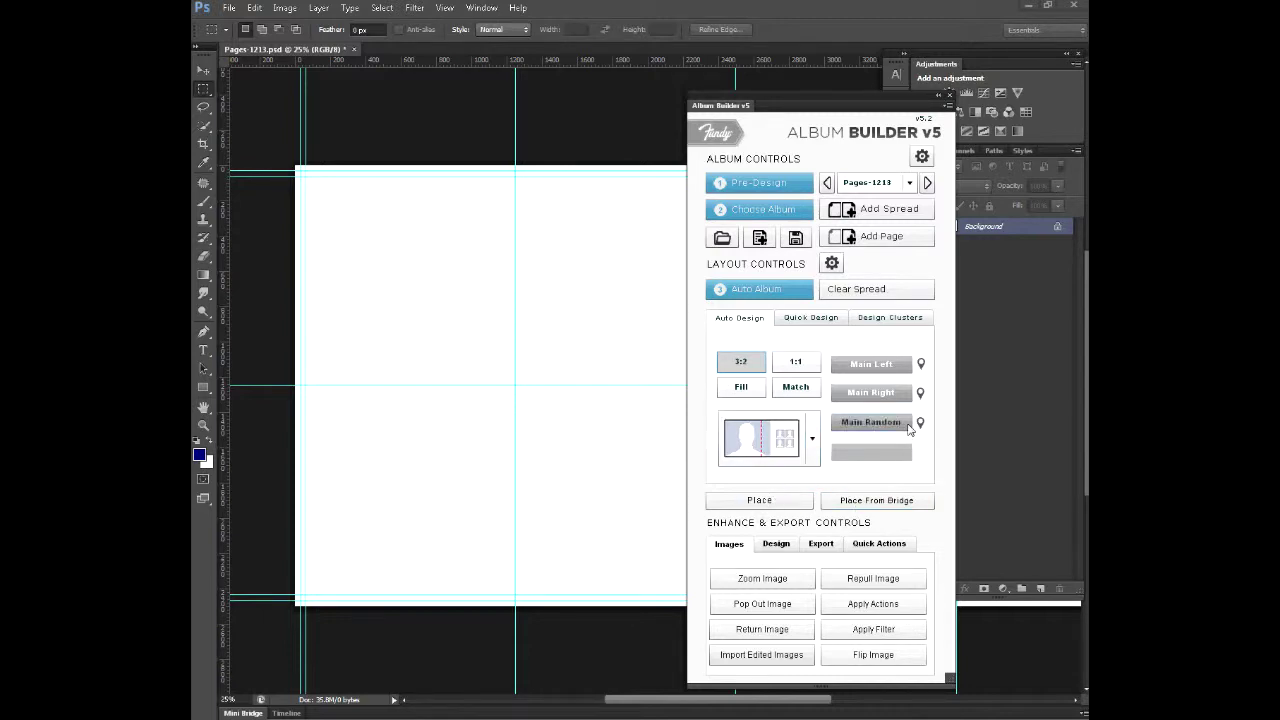
# Step: Try an auto design at 3:2 with the smaller main image beside four images, placing the selected photos with Main Right
pyautogui.click(813, 441)
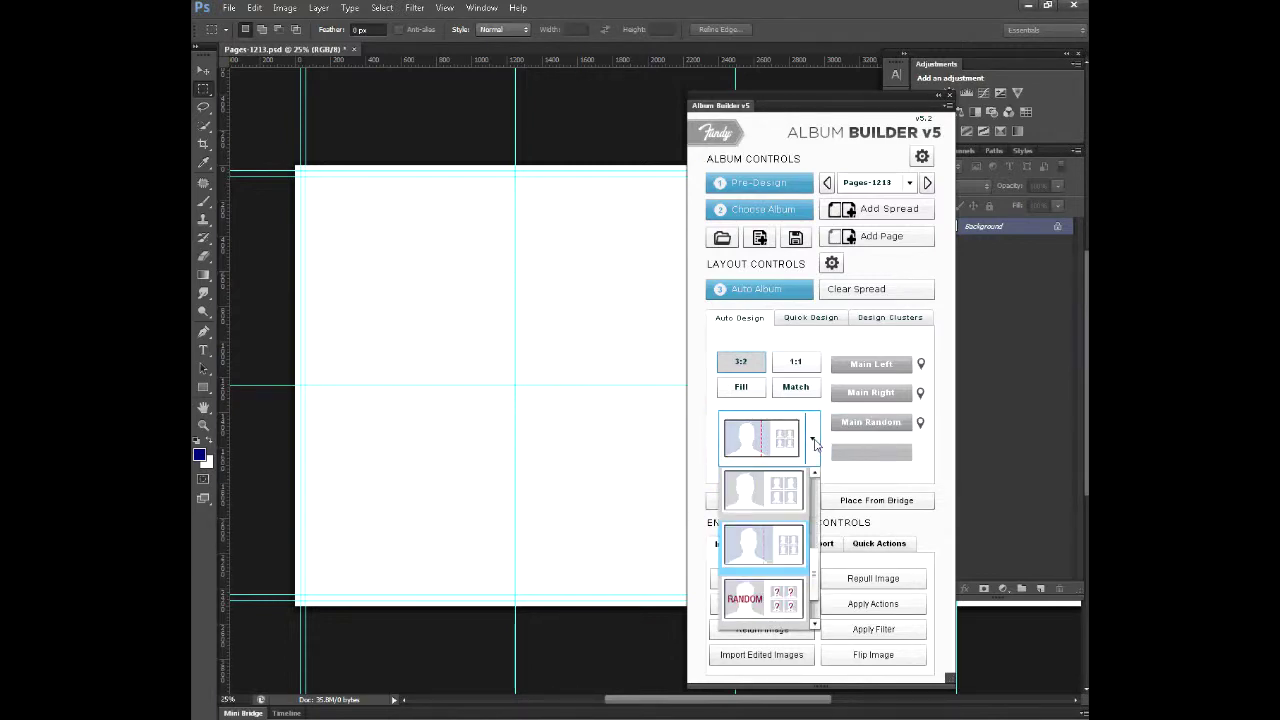
pyautogui.scroll(1, 813, 563)
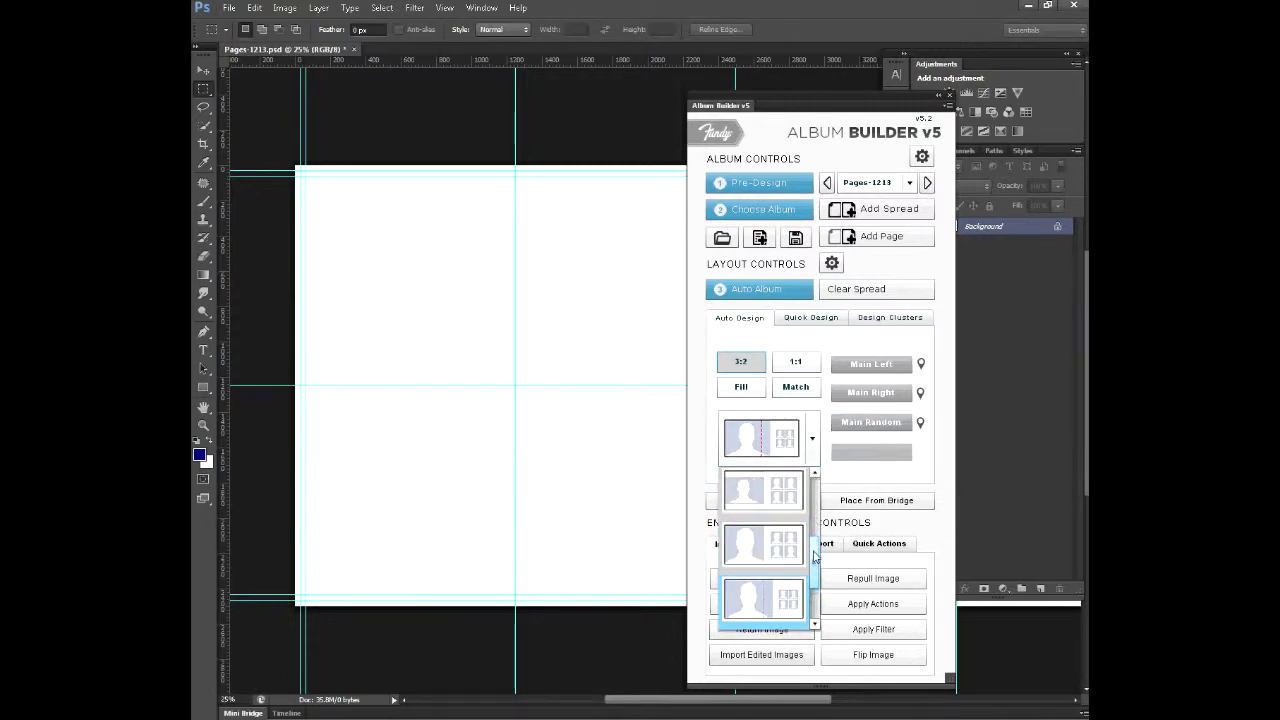
pyautogui.click(758, 494)
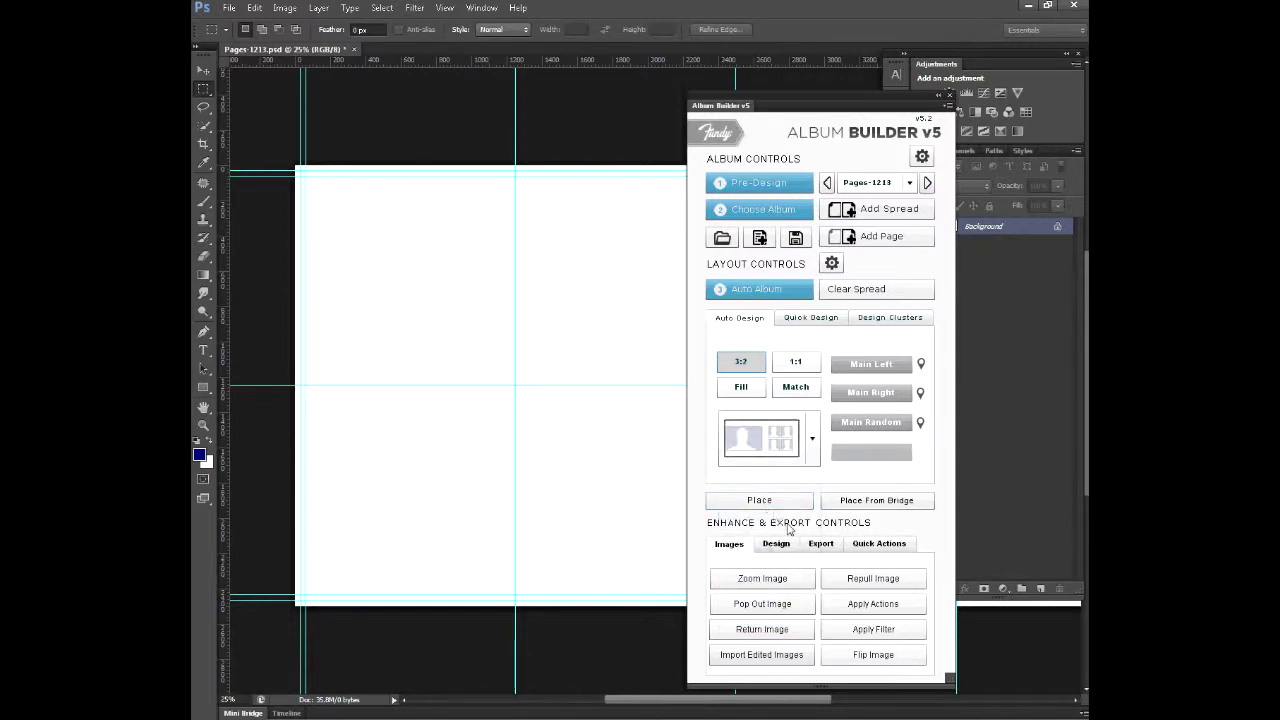
pyautogui.click(880, 393)
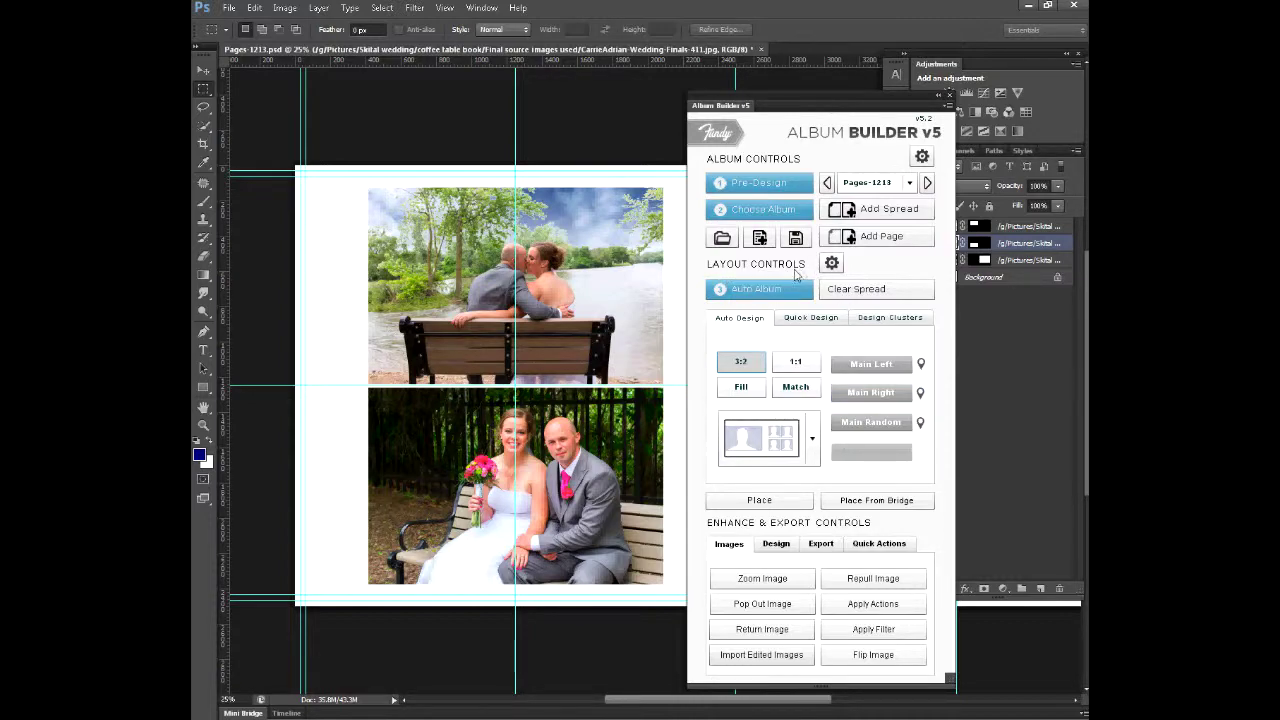
# Step: Move the Album Builder panel and the Adjustments and Layers group away from the group photo, viewing the spread at 12.5%
pyautogui.moveTo(851, 104); pyautogui.dragTo(936, 321)
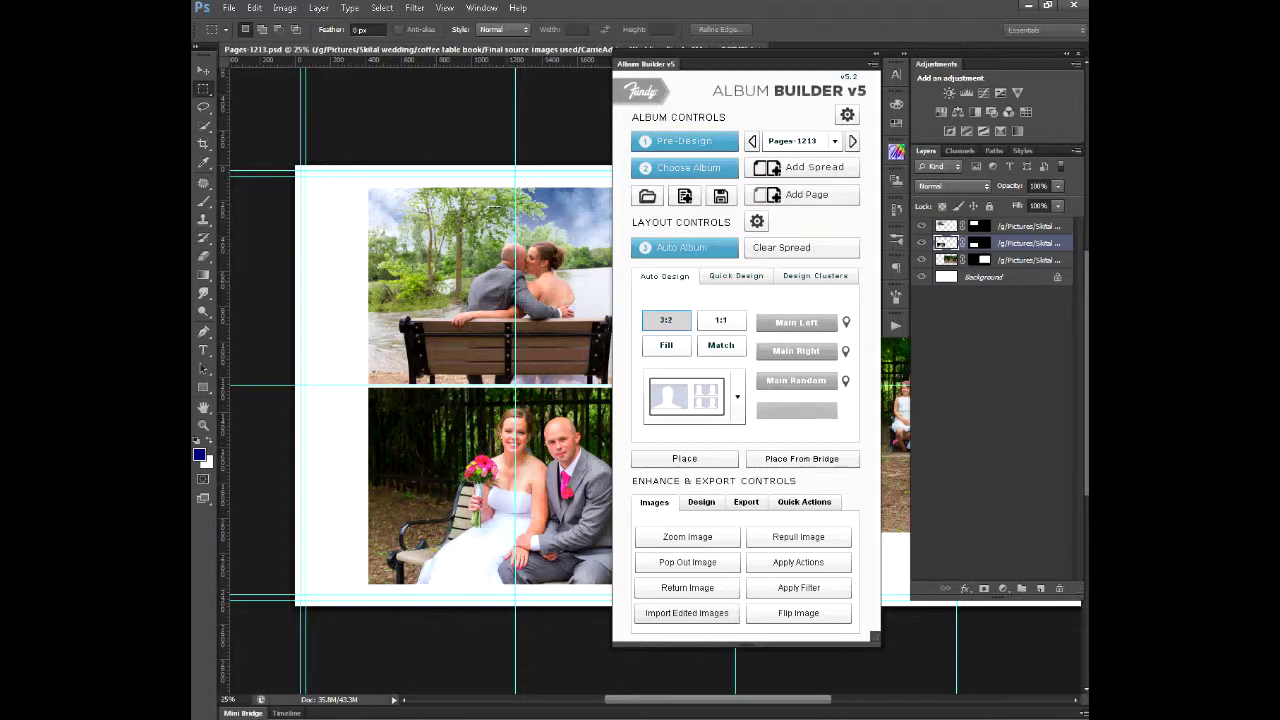
pyautogui.moveTo(742, 65); pyautogui.dragTo(460, 96)
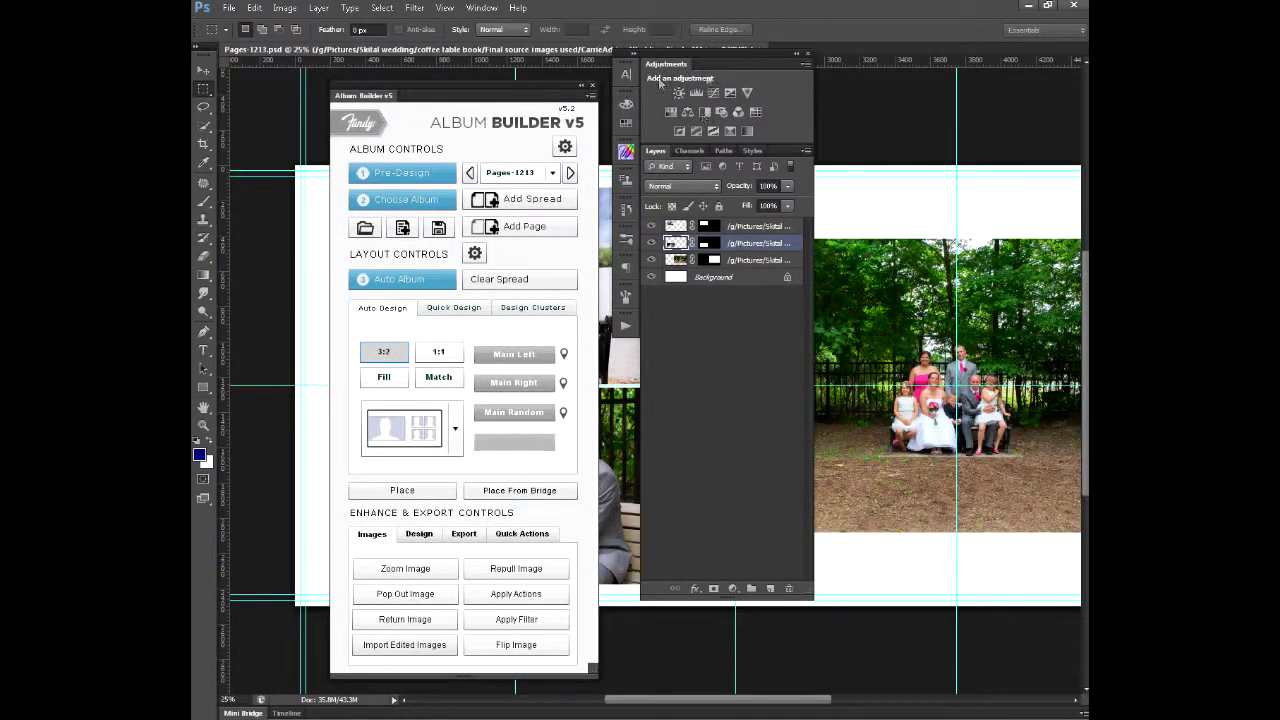
pyautogui.moveTo(544, 93); pyautogui.dragTo(548, 62)
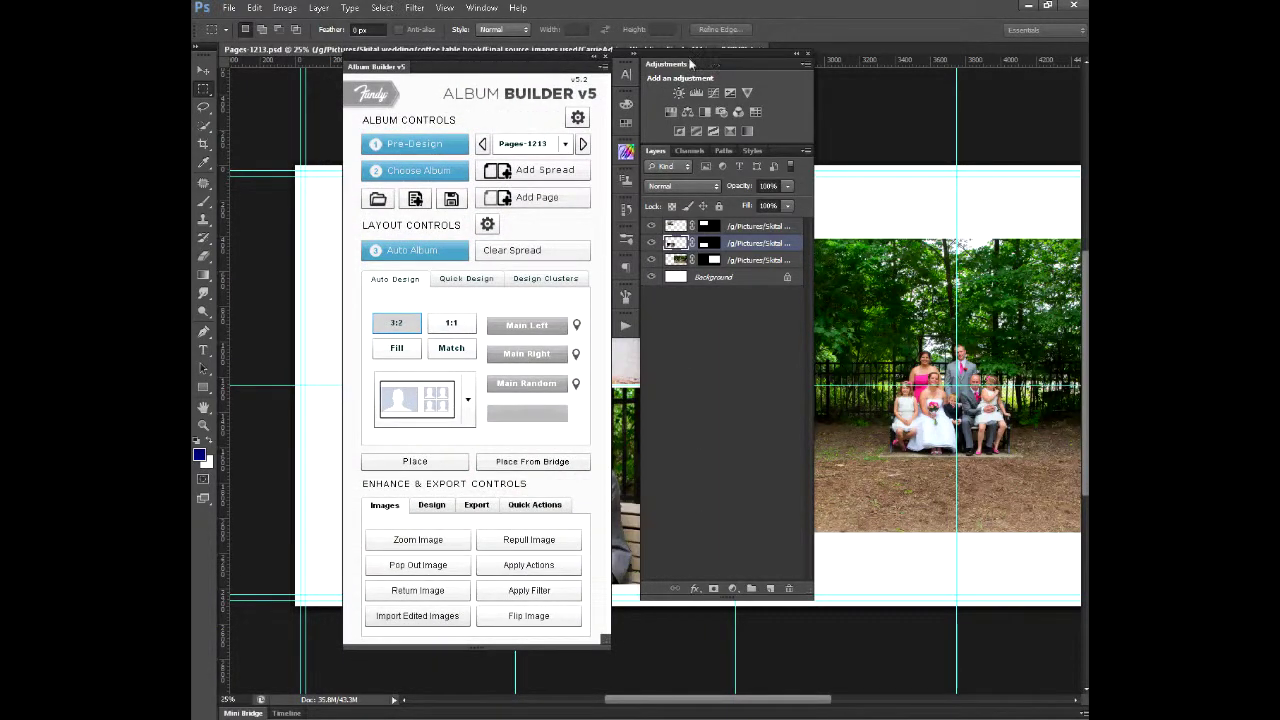
pyautogui.moveTo(690, 64); pyautogui.dragTo(809, 74)
pyautogui.hotkey('ctrl', '-')
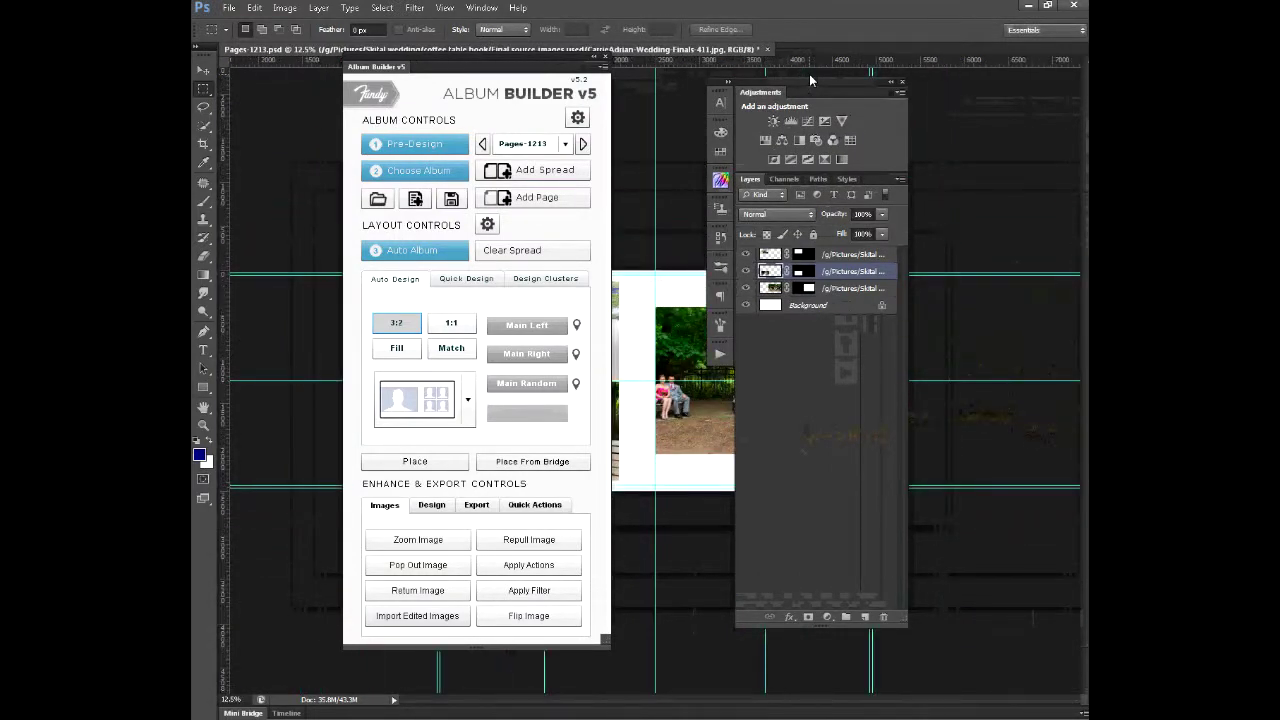
pyautogui.moveTo(824, 81); pyautogui.dragTo(998, 74)
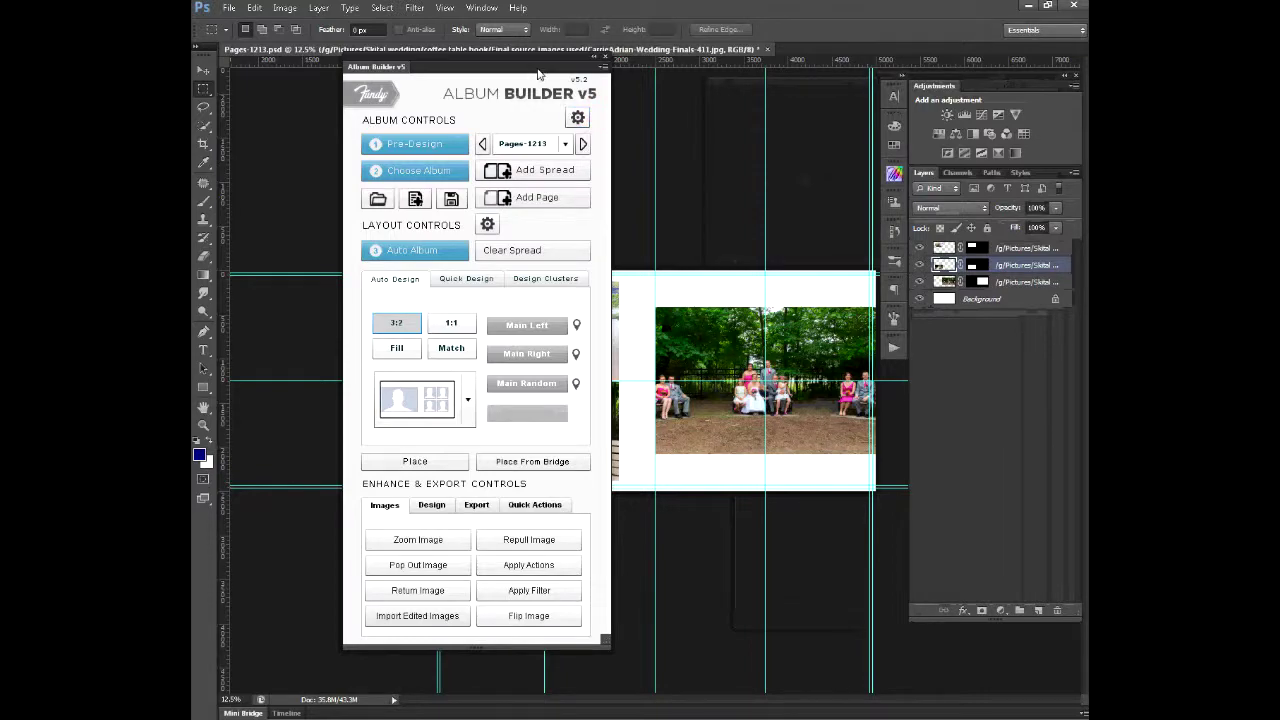
pyautogui.moveTo(537, 75); pyautogui.dragTo(451, 82)
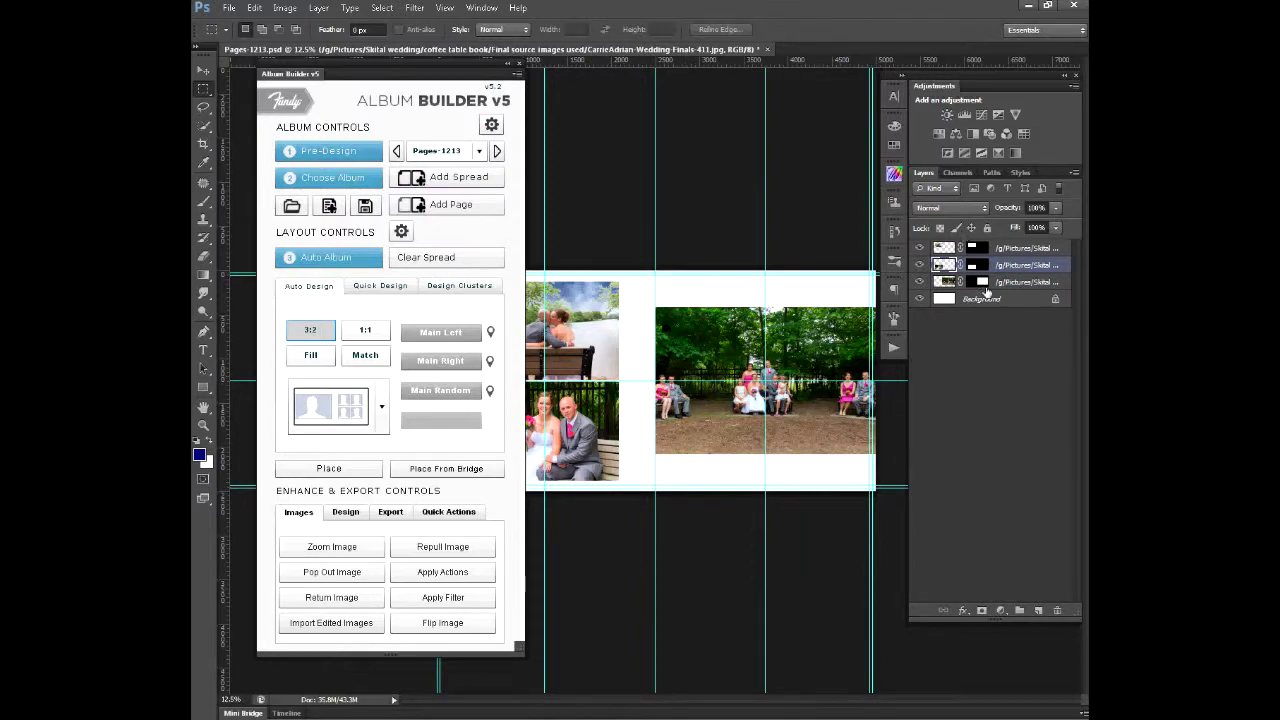
# Step: Try shrinking the large group photo with Zoom Image to about 58% so that all the benches fit inside its frame
pyautogui.click(1015, 285)
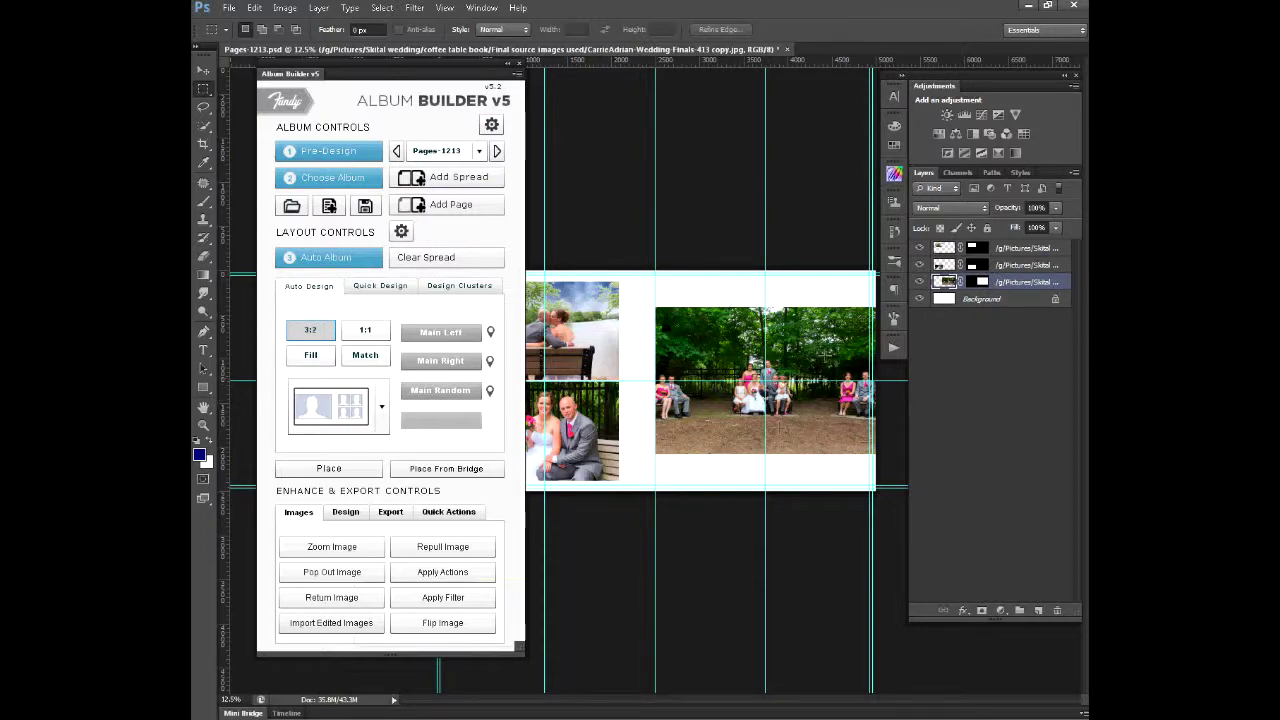
pyautogui.click(332, 547)
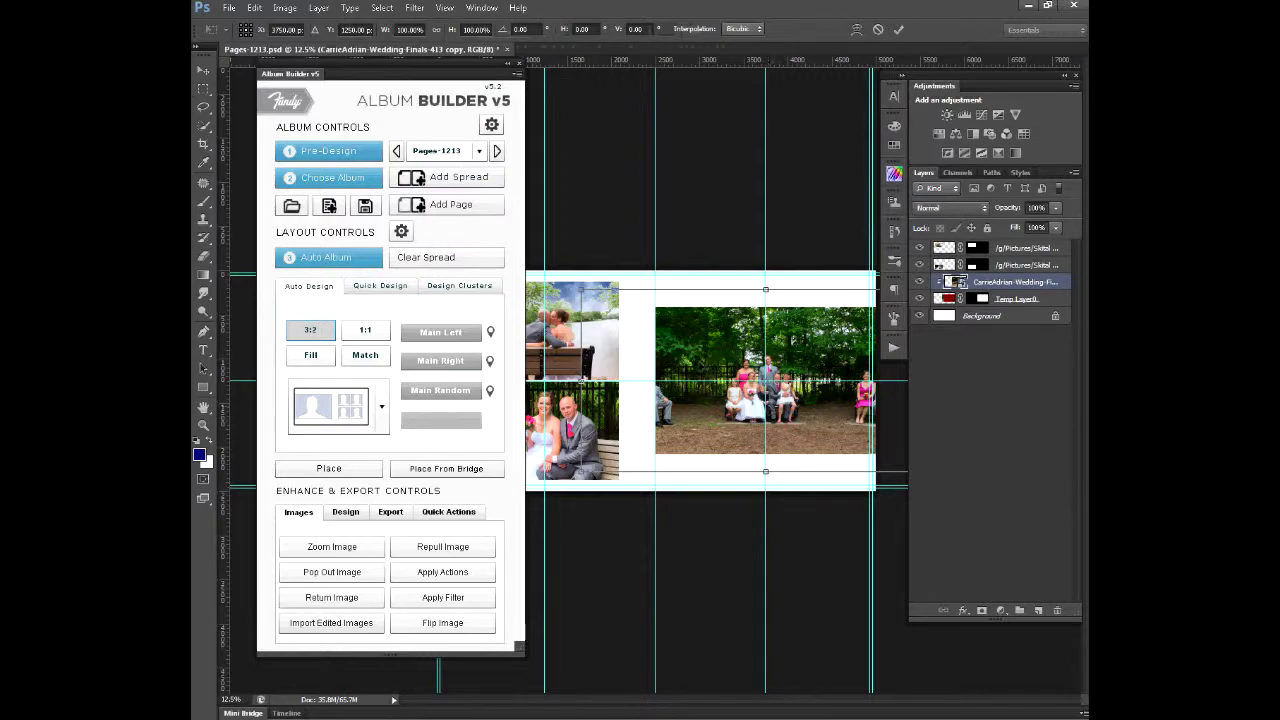
pyautogui.moveTo(580, 287); pyautogui.dragTo(661, 329)
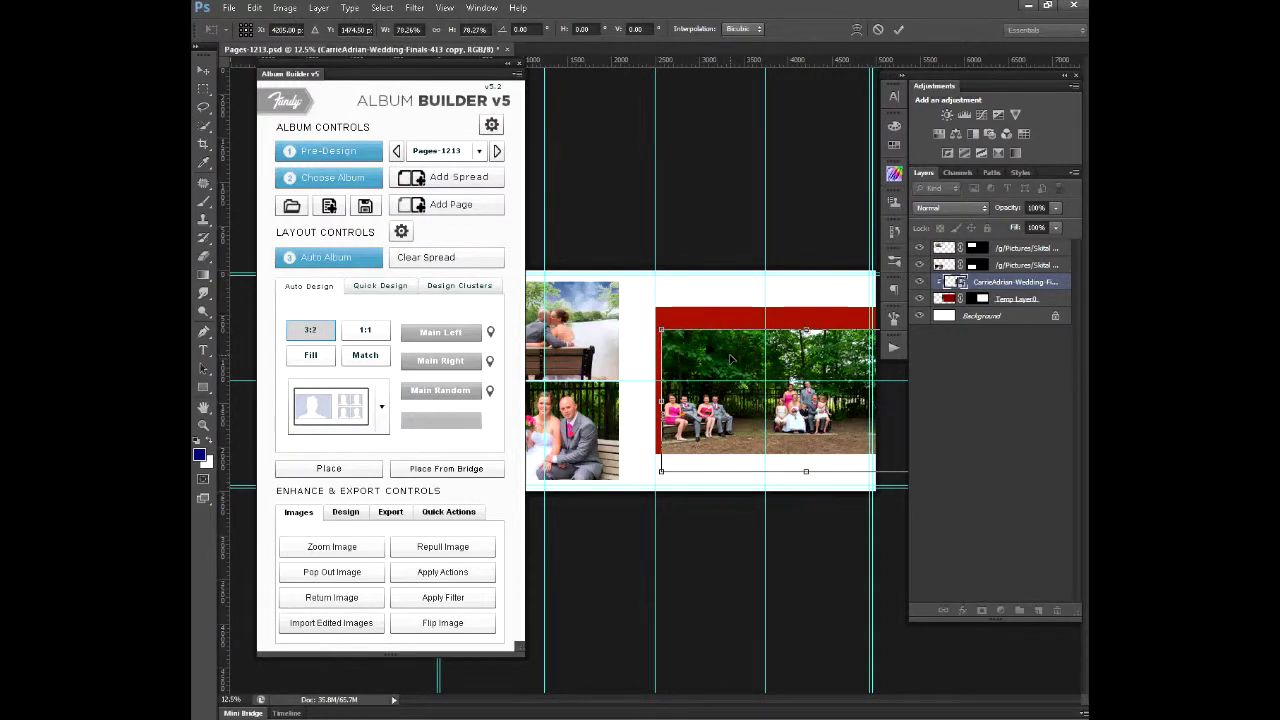
pyautogui.moveTo(727, 360)
pyautogui.mouseDown()
pyautogui.moveTo(642, 335)
pyautogui.moveTo(656, 318)
pyautogui.moveTo(658, 350)
pyautogui.moveTo(716, 350)
pyautogui.mouseUp()
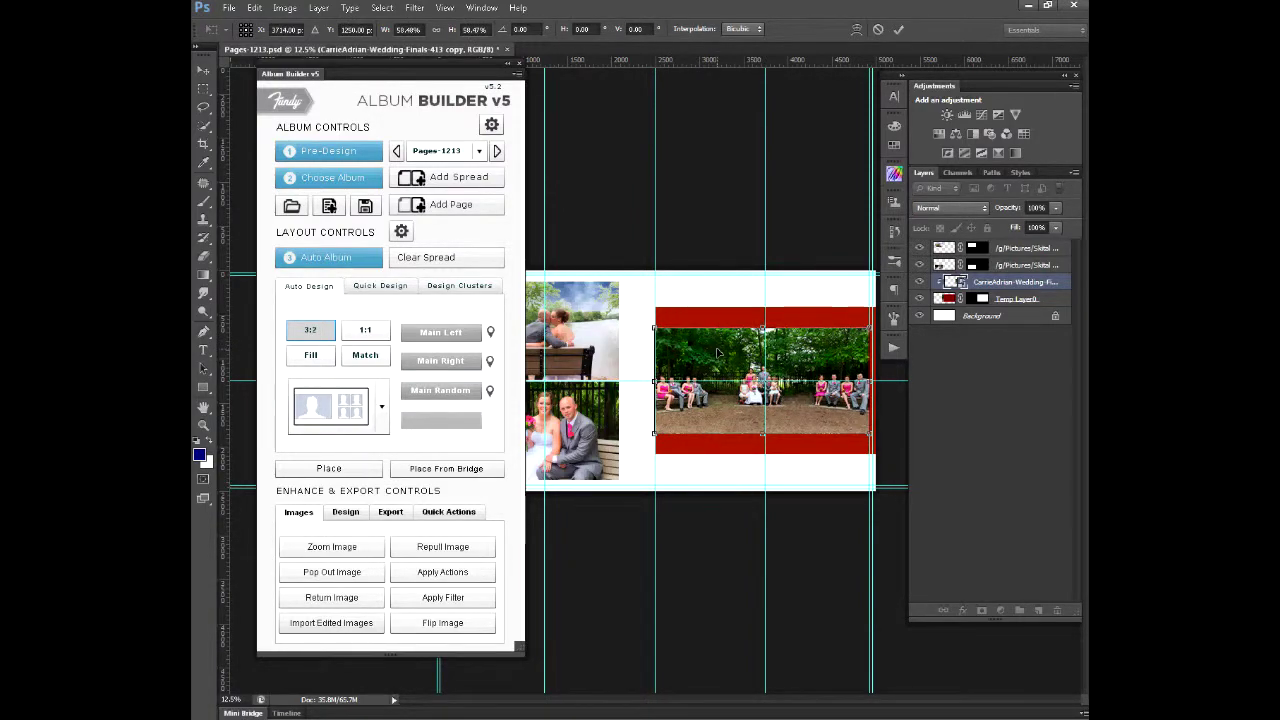
pyautogui.press('Return')
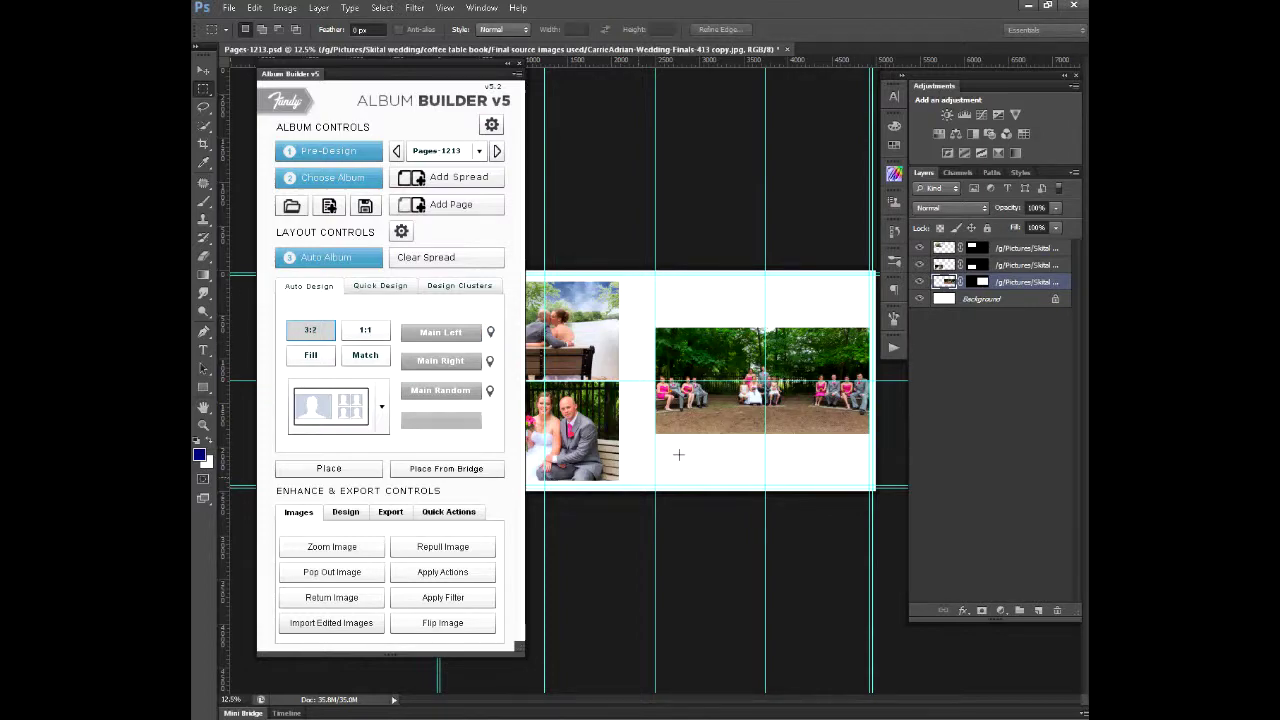
# Step: Clear the spread and auto design it with Main Right, using the layout with a larger main image crossing the centre fold
pyautogui.click(462, 260)
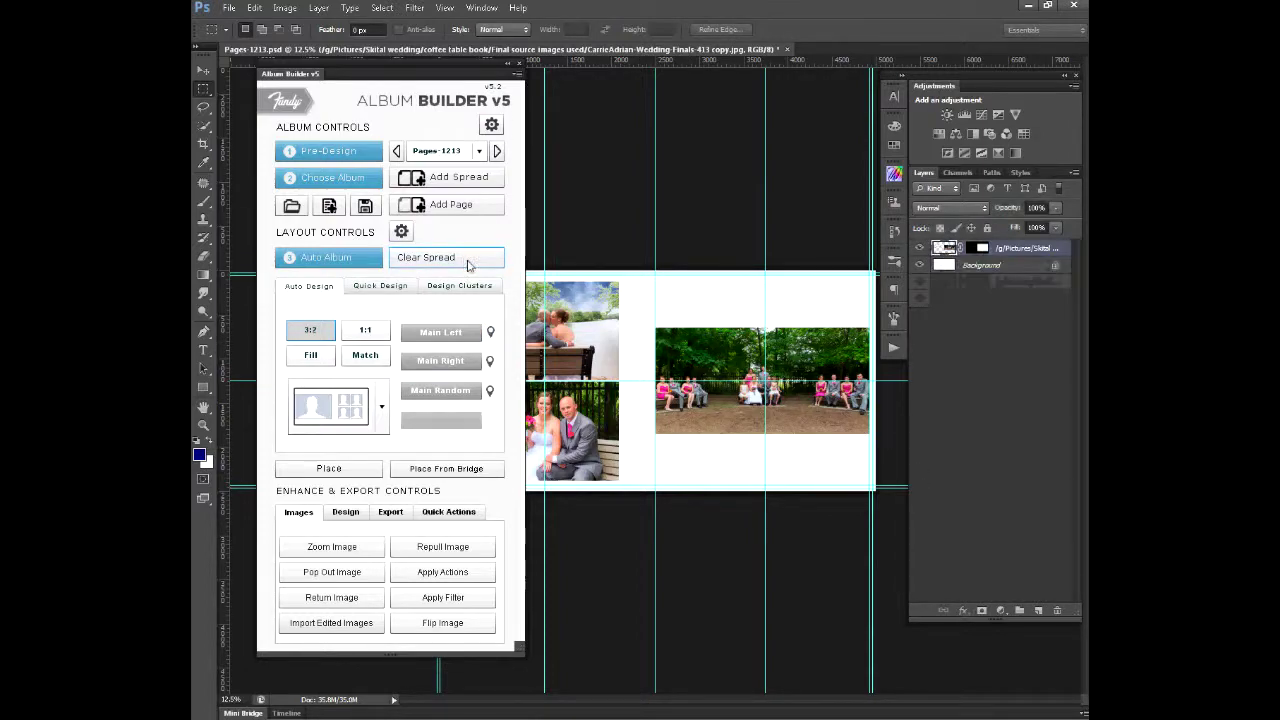
pyautogui.click(382, 408)
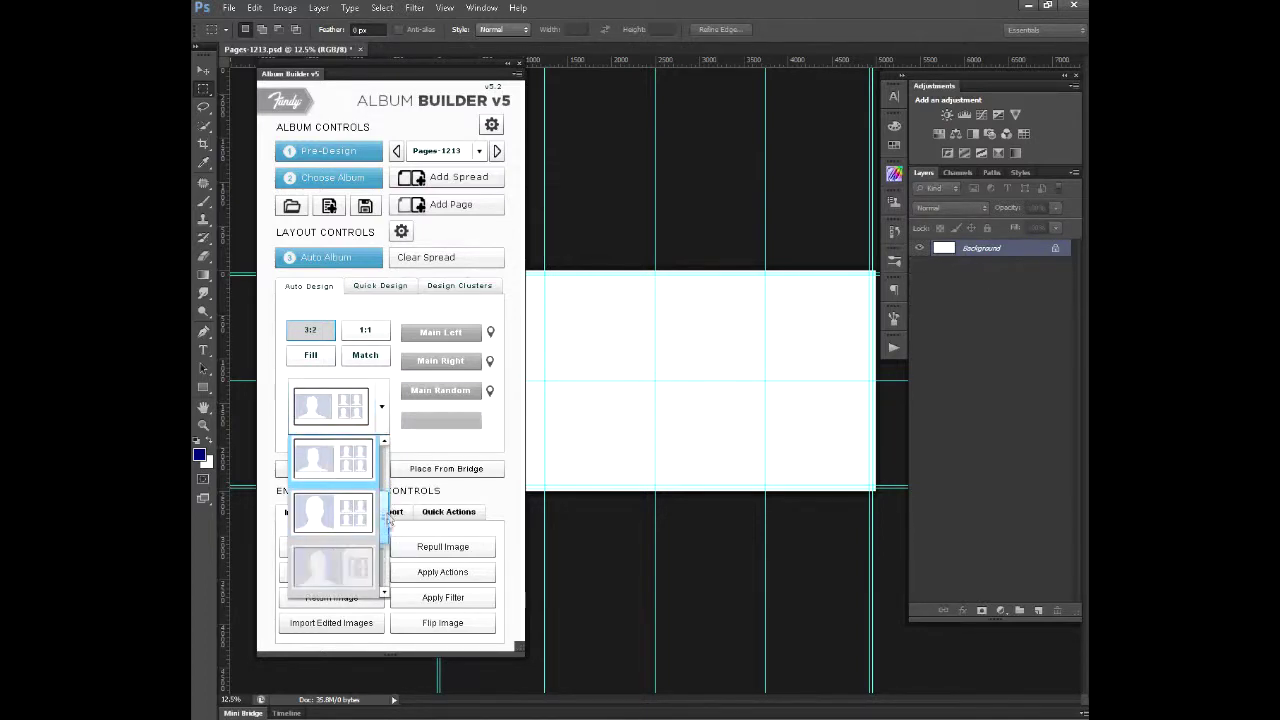
pyautogui.moveTo(388, 519); pyautogui.dragTo(388, 535)
pyautogui.click(352, 523)
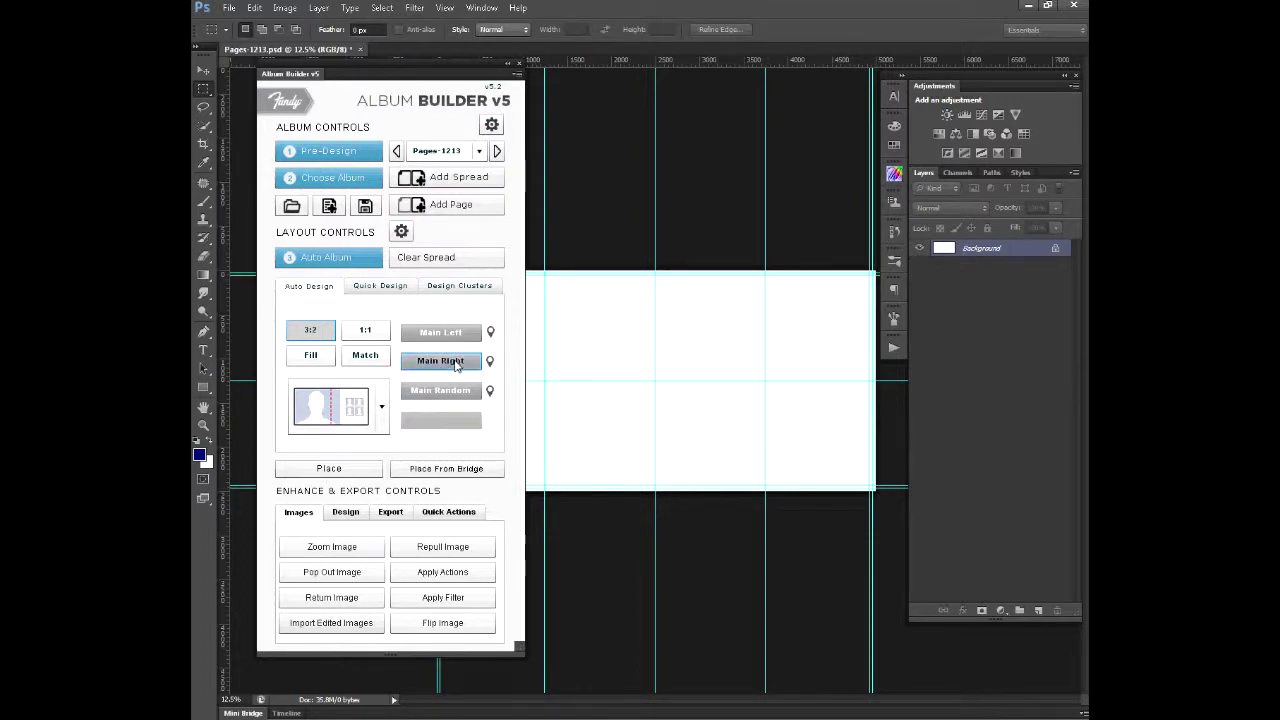
pyautogui.click(440, 361)
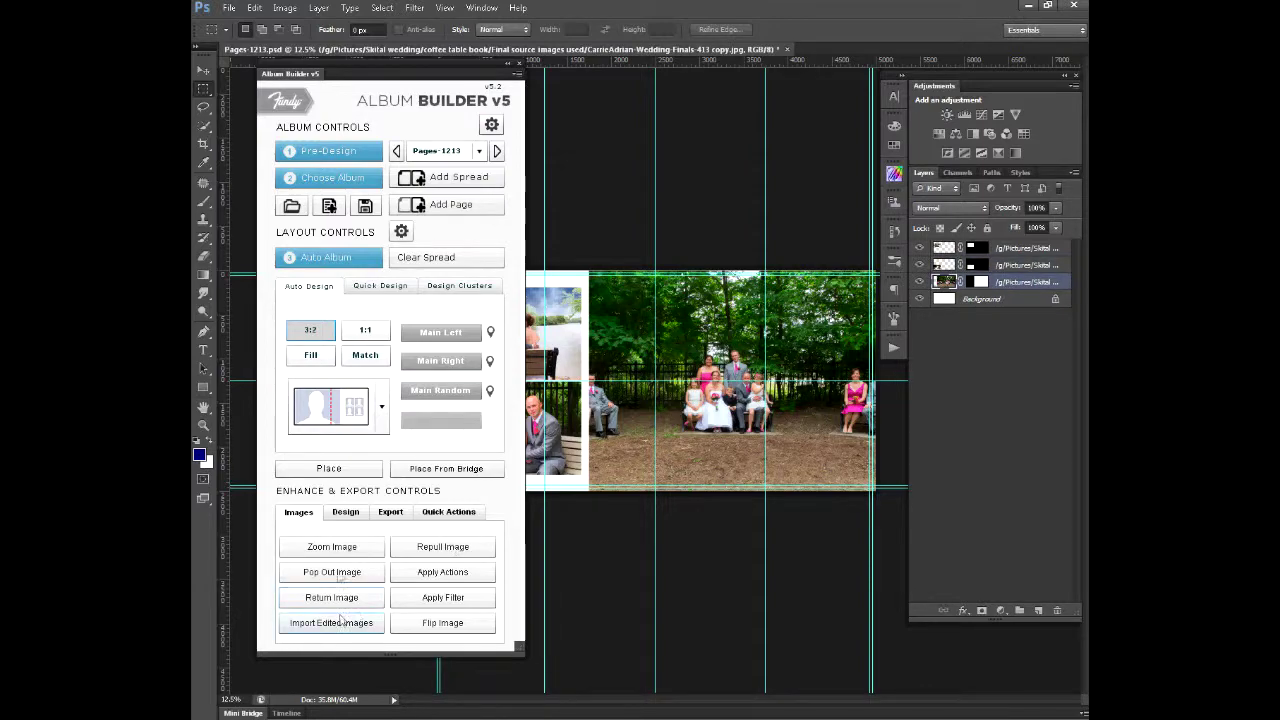
# Step: Shrink the group photo with Zoom Image to about 51% so all the benches fit its frame, and centre it vertically on the spread
pyautogui.click(341, 548)
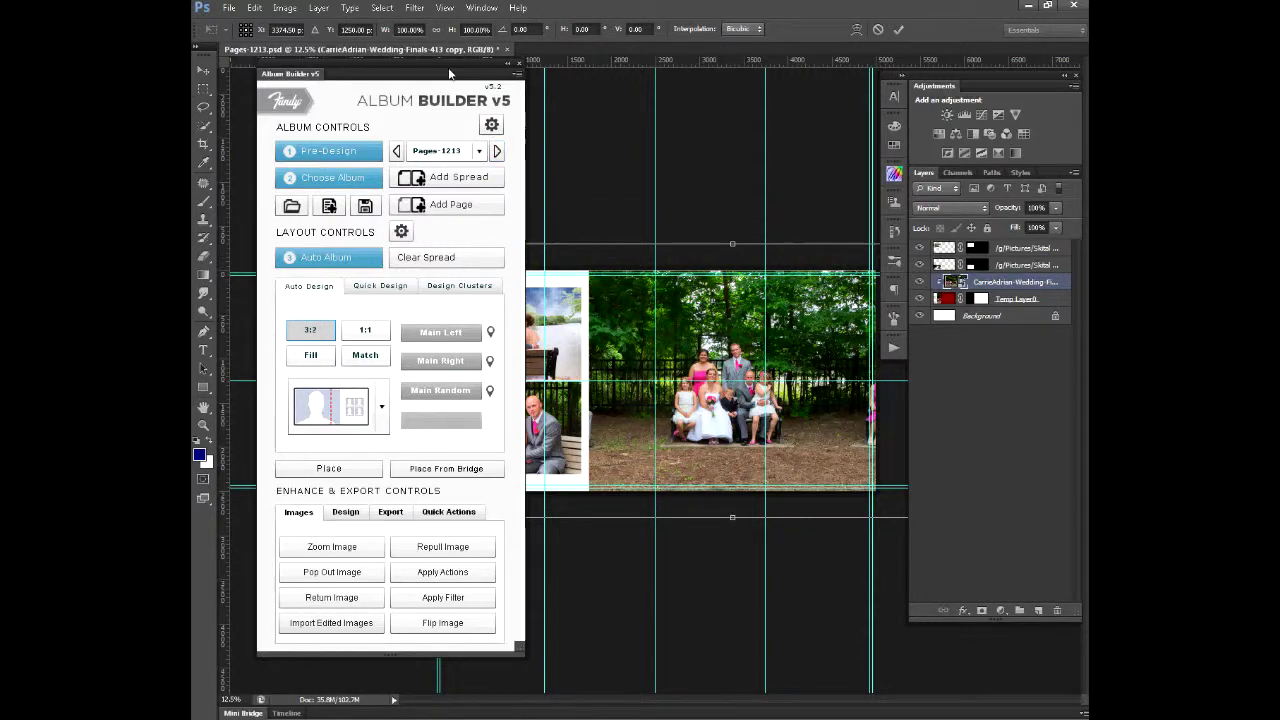
pyautogui.moveTo(454, 73); pyautogui.dragTo(990, 86)
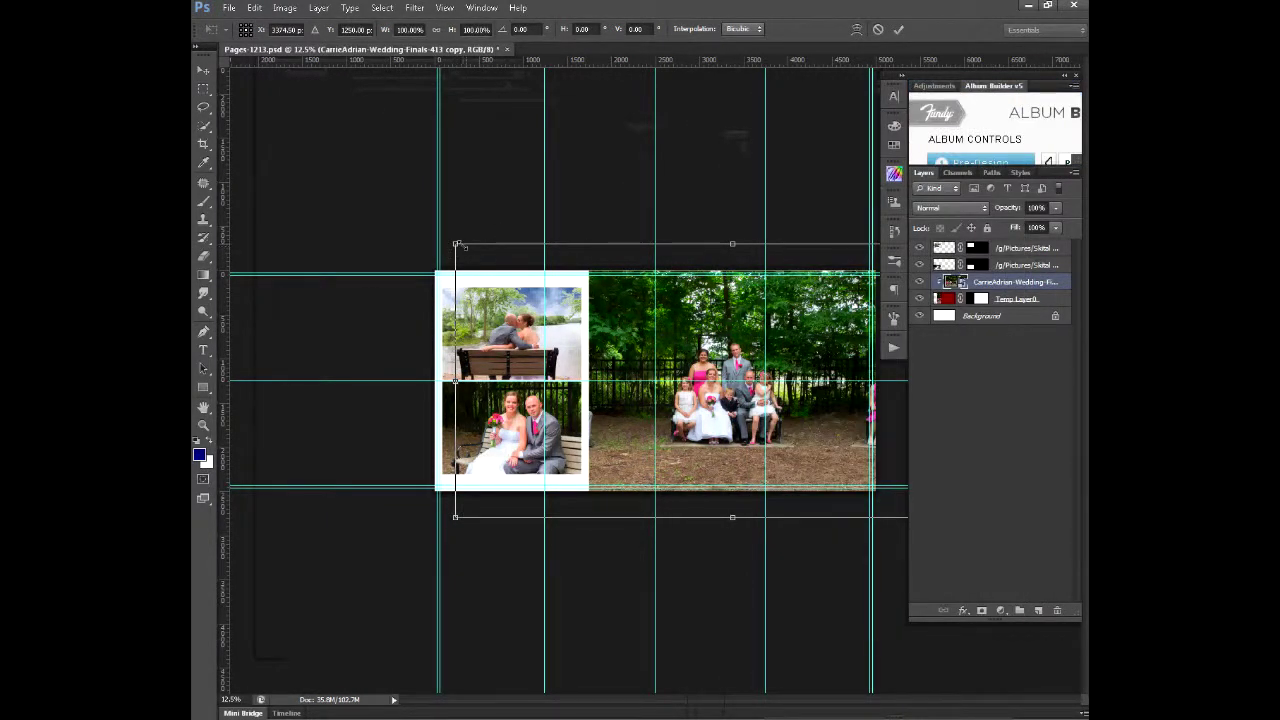
pyautogui.moveTo(457, 244); pyautogui.dragTo(623, 329)
pyautogui.moveTo(723, 358); pyautogui.dragTo(569, 312)
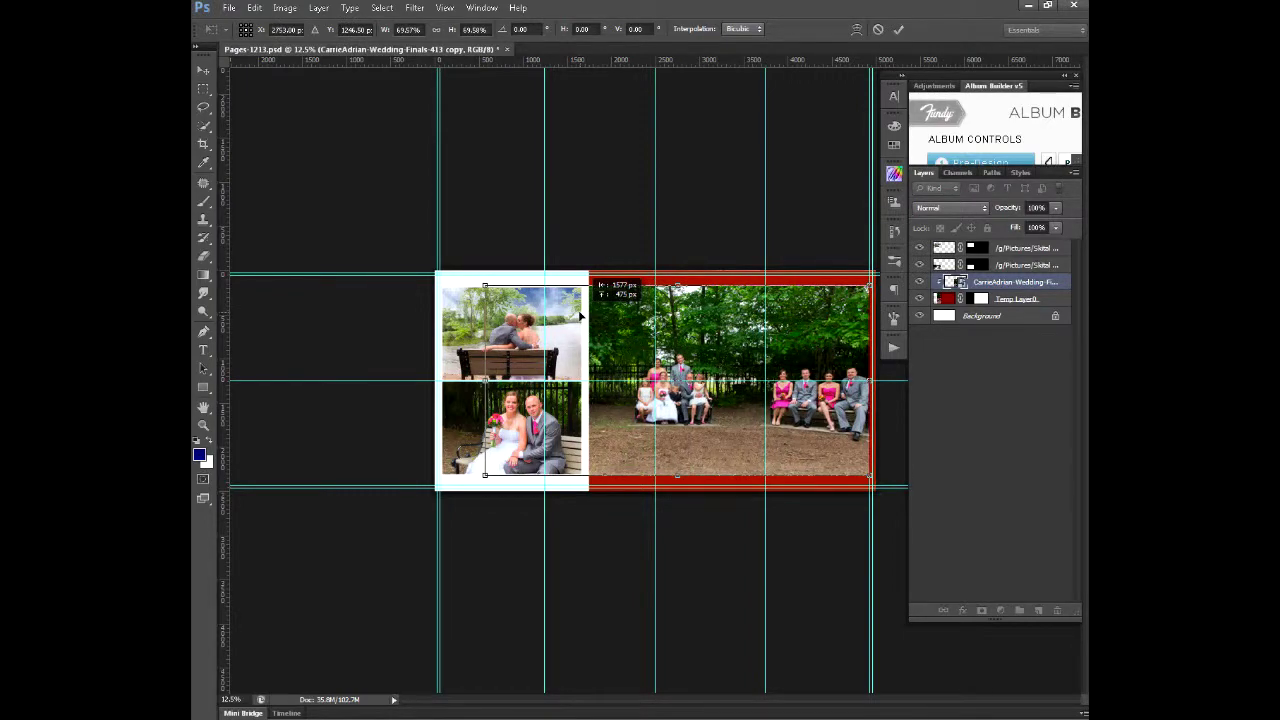
pyautogui.moveTo(485, 285); pyautogui.dragTo(597, 318)
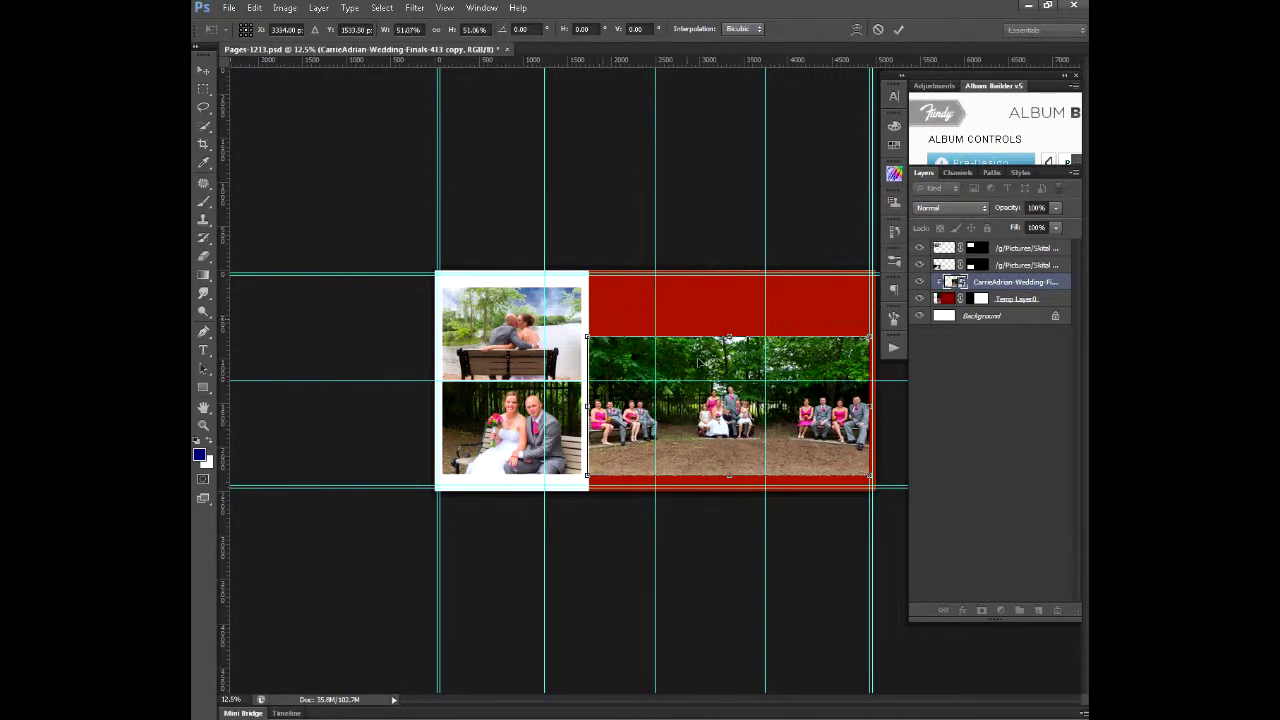
pyautogui.moveTo(703, 354); pyautogui.dragTo(703, 321)
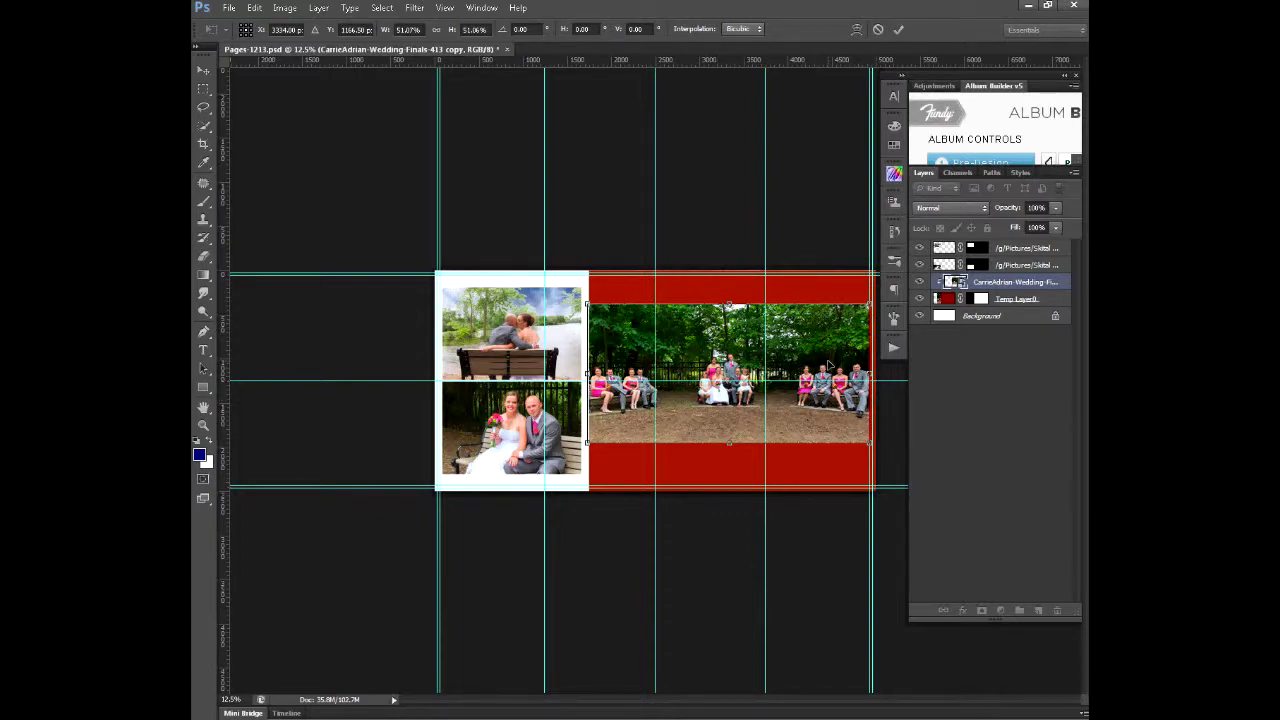
pyautogui.press('Return')
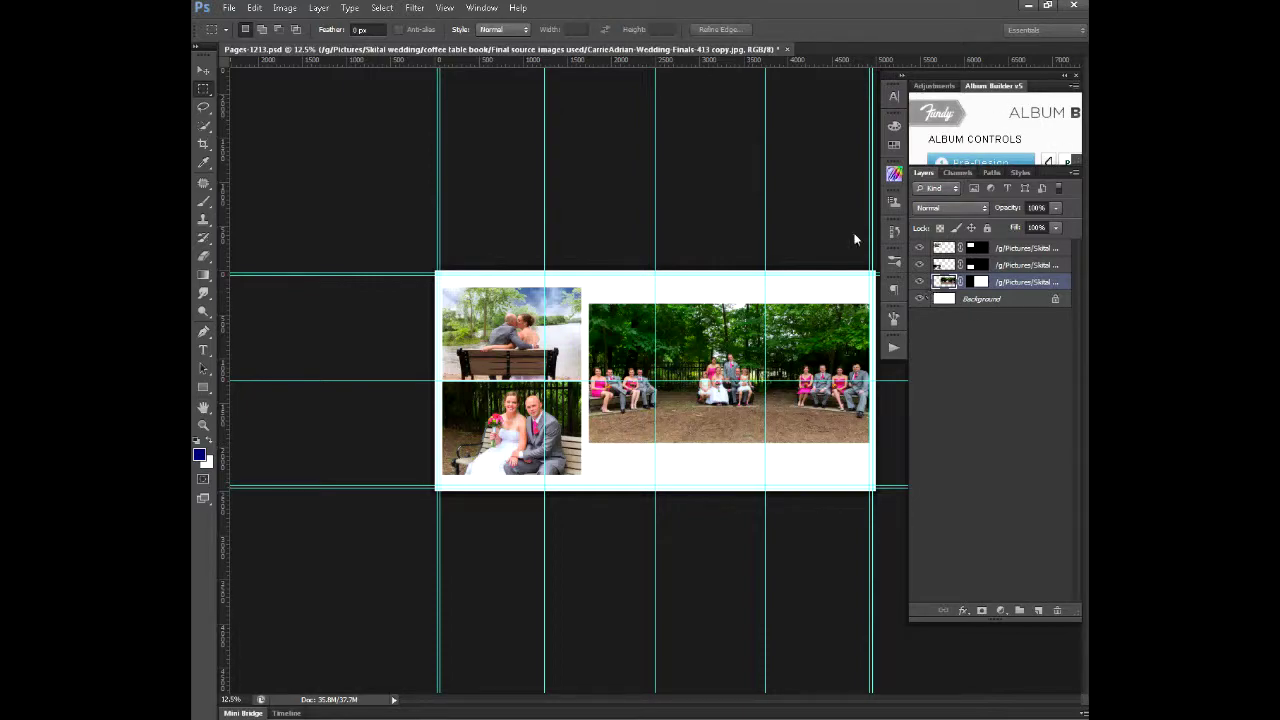
pyautogui.click(203, 70)
pyautogui.moveTo(728, 350); pyautogui.dragTo(724, 356)
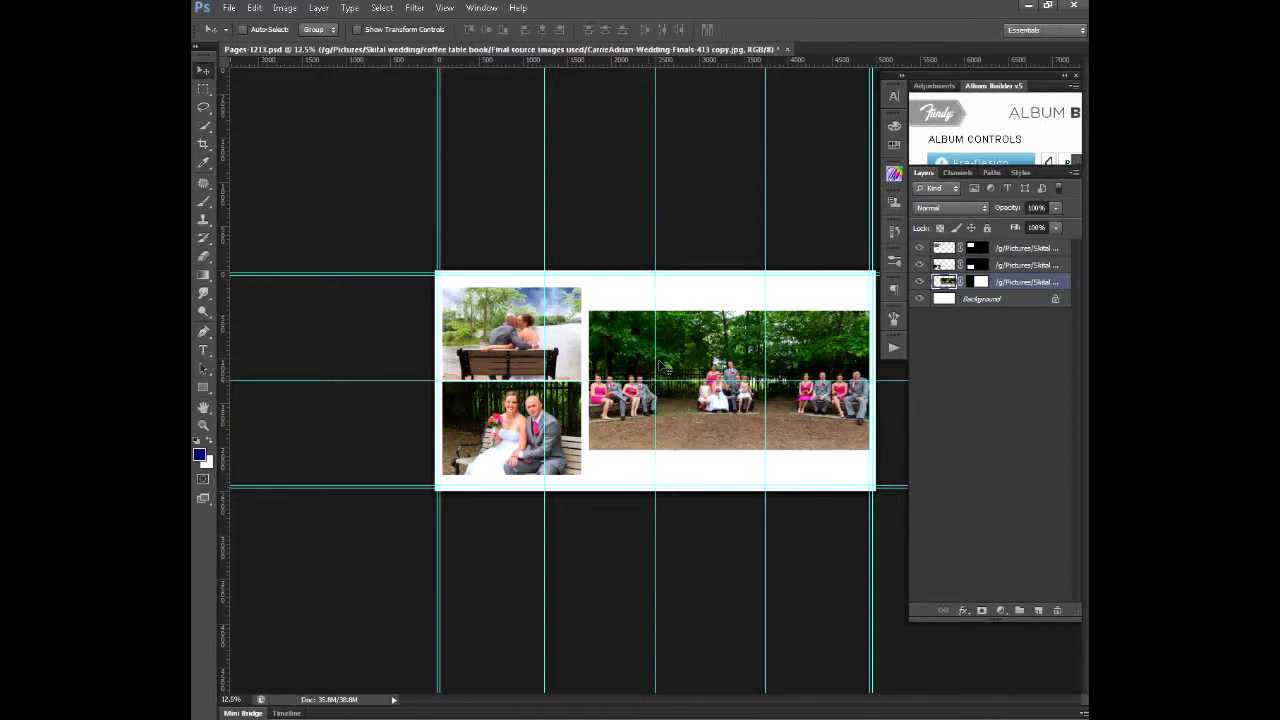
# Step: Undock and enlarge the Album Builder panel, and save the Pages-1213 file
pyautogui.click(230, 9)
pyautogui.moveTo(445, 8)
pyautogui.moveTo(1037, 88); pyautogui.dragTo(758, 113)
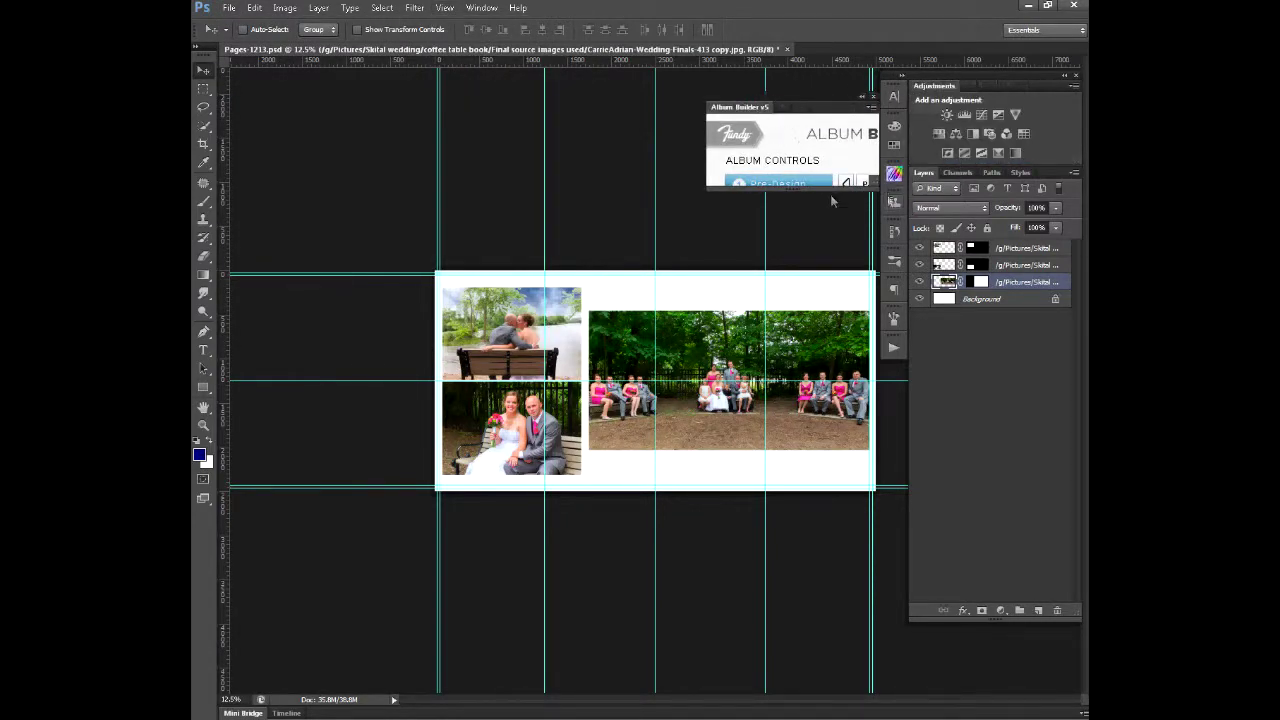
pyautogui.moveTo(877, 188); pyautogui.dragTo(938, 568)
pyautogui.click(229, 7)
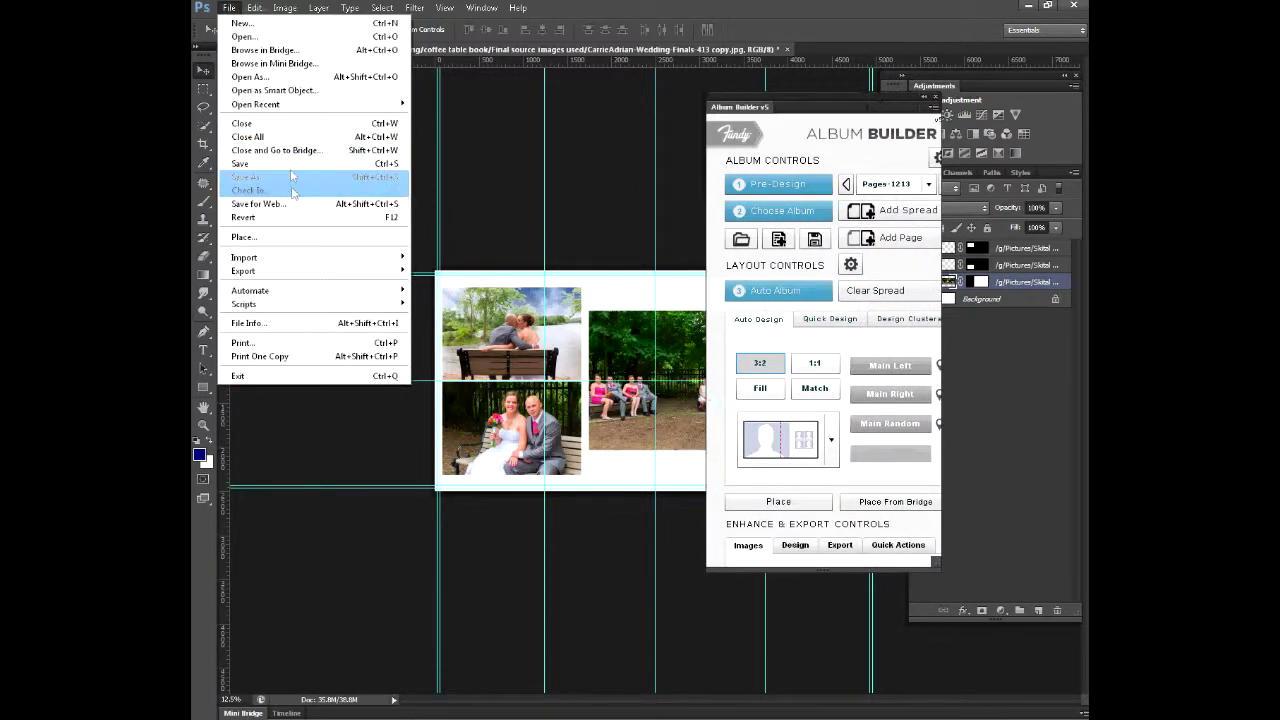
pyautogui.click(290, 166)
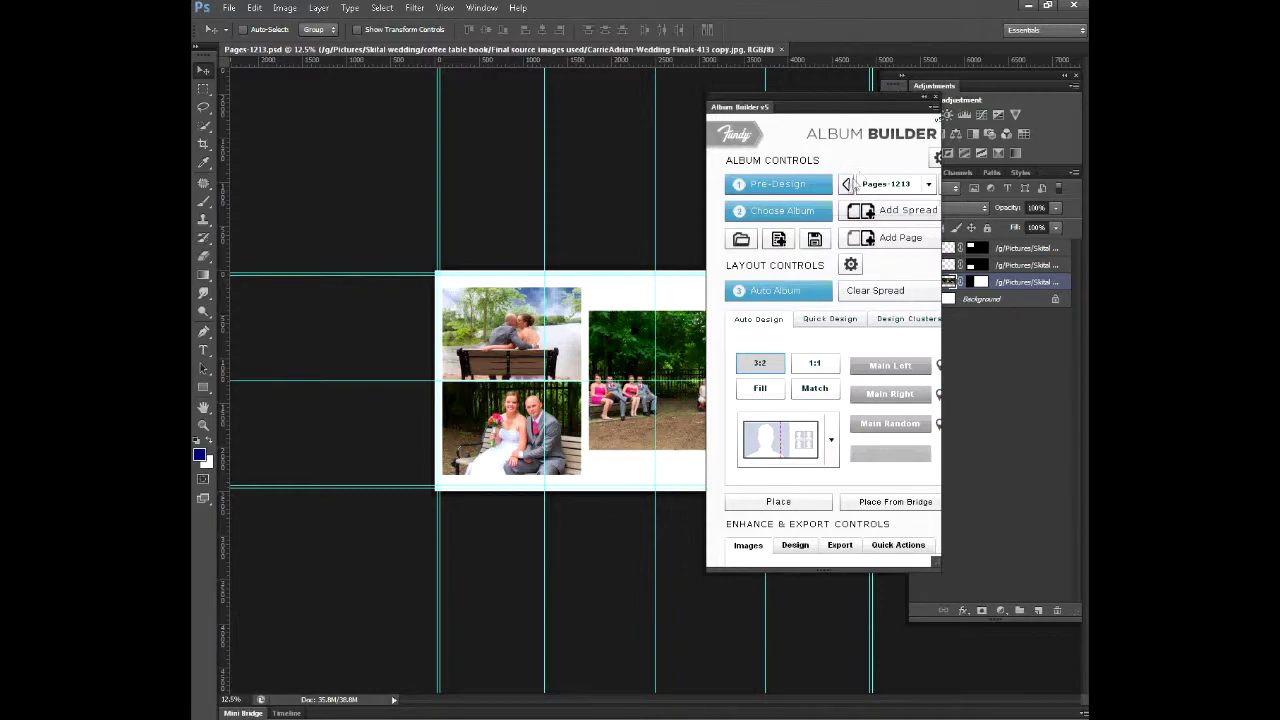
# Step: Go back through the album to the Pages-0607 spread and enlarge the Album Builder panel to reveal its full width
pyautogui.click(847, 184)
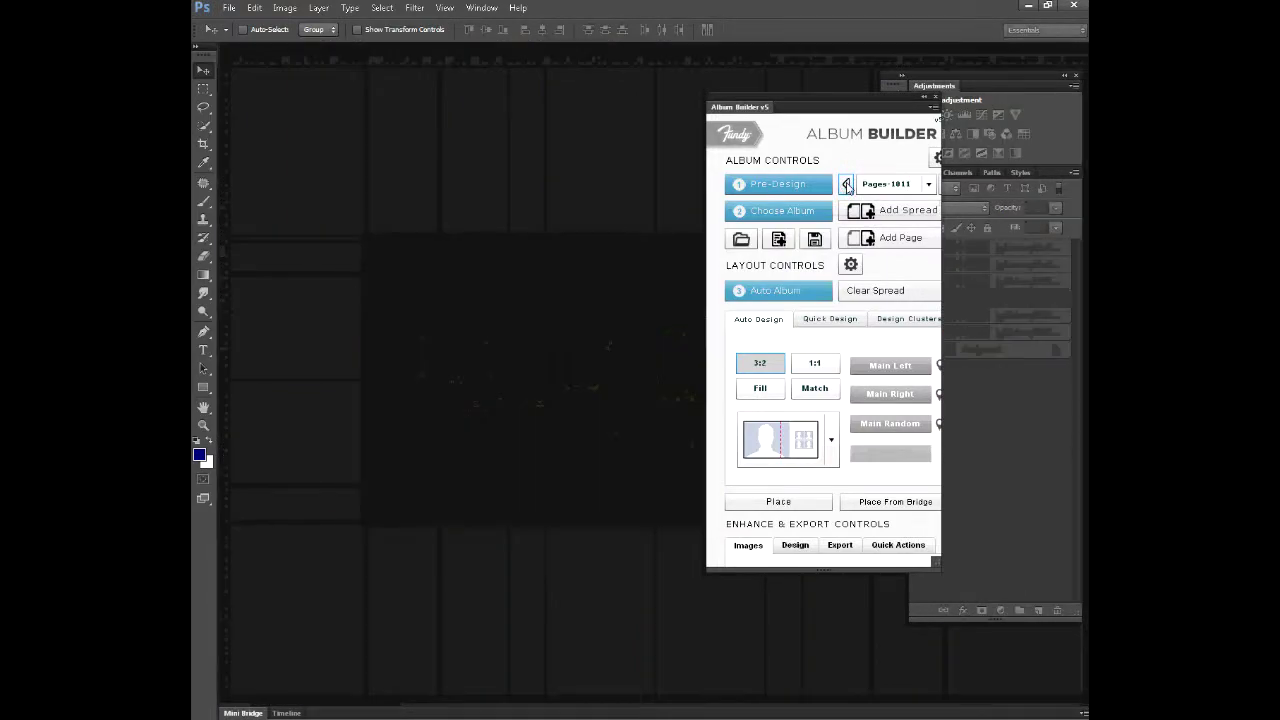
pyautogui.click(847, 186)
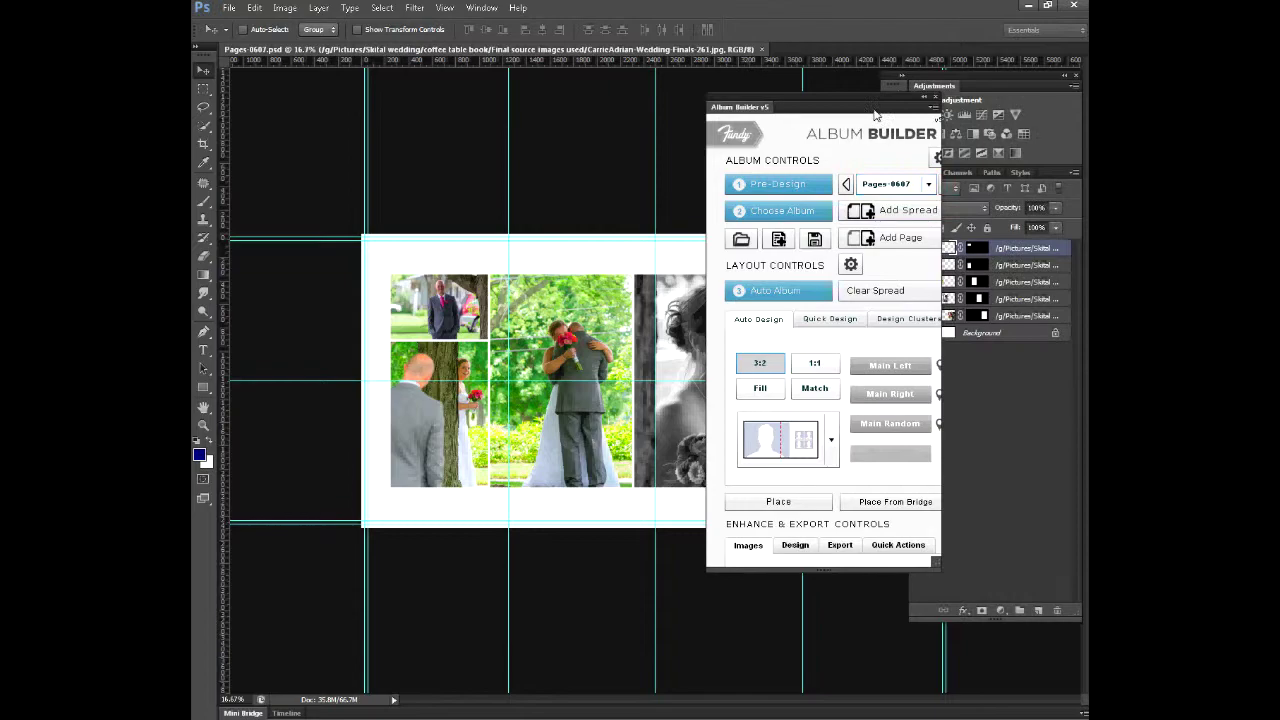
pyautogui.moveTo(870, 103); pyautogui.dragTo(839, 97)
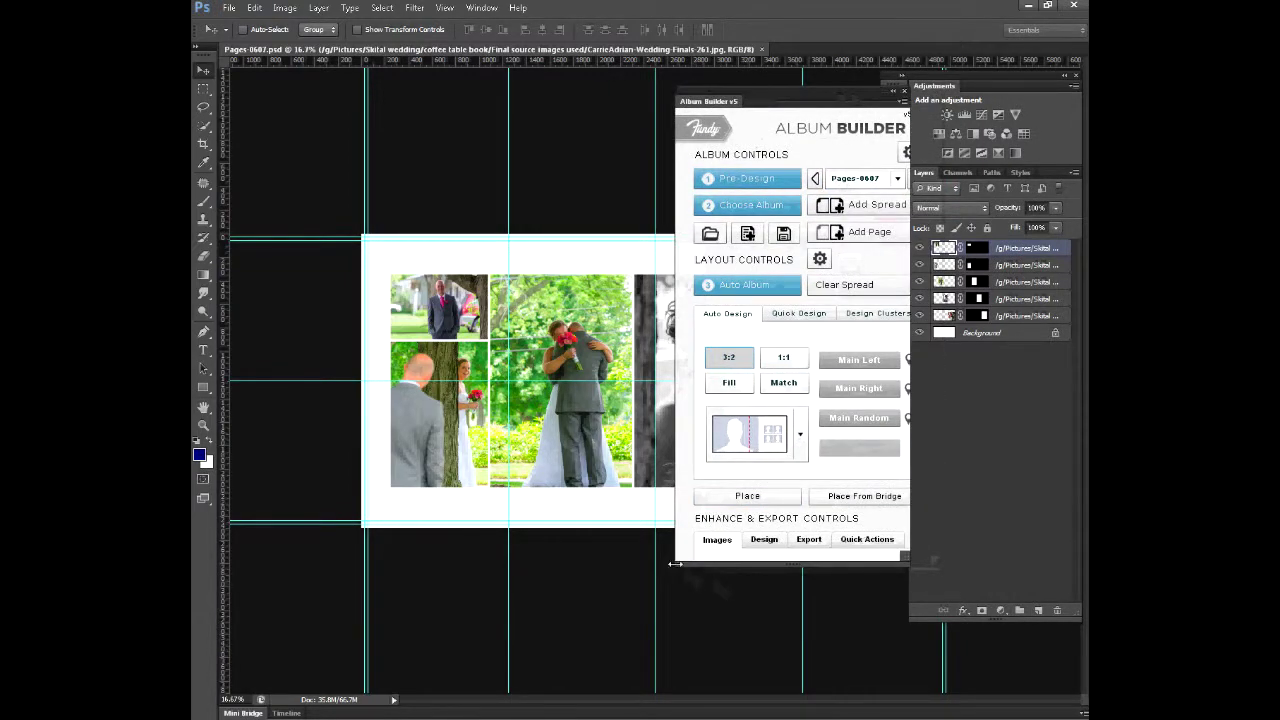
pyautogui.moveTo(676, 563); pyautogui.dragTo(650, 655)
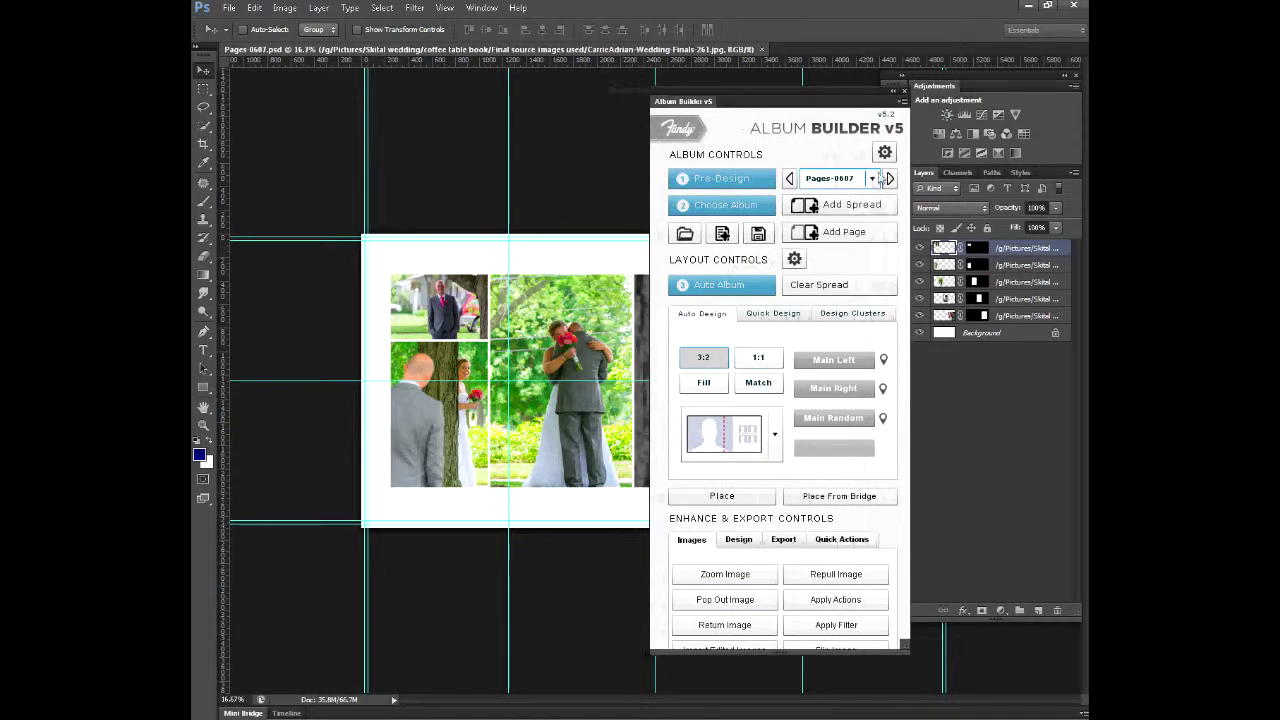
# Step: Open the first file in the album's page list, the one listed above Pages-0100
pyautogui.click(873, 179)
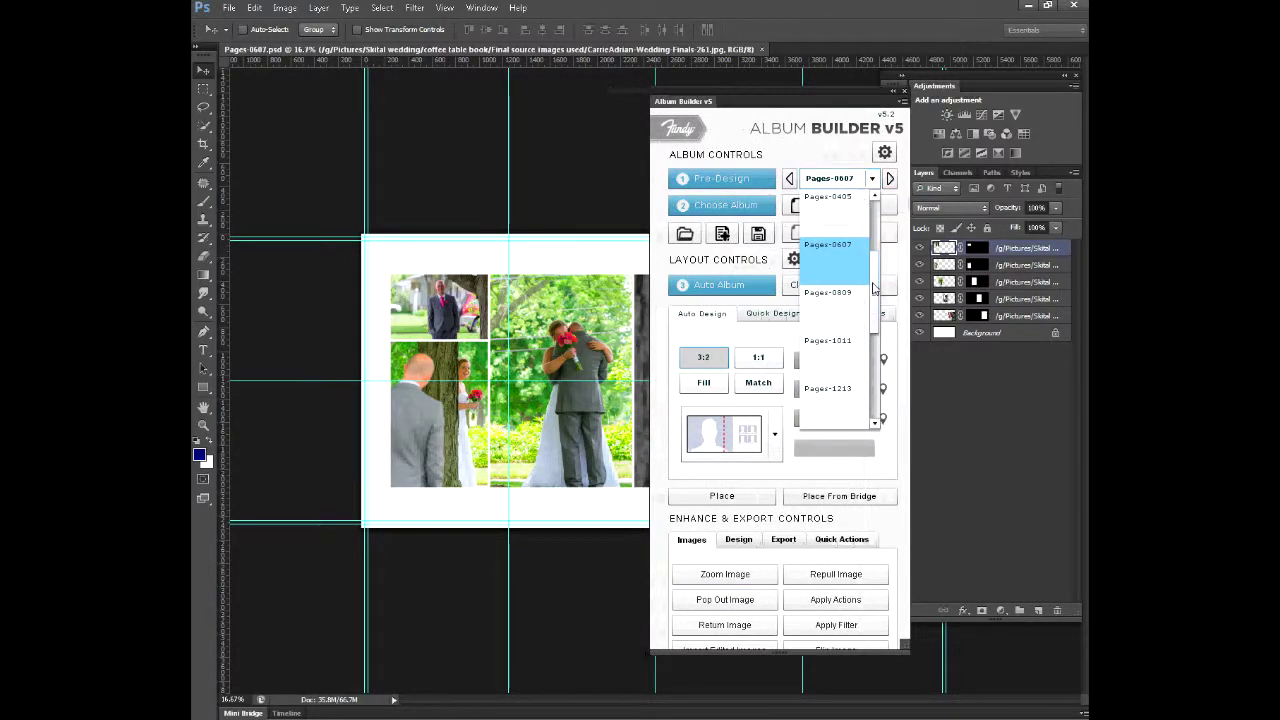
pyautogui.scroll(1, 865, 203)
pyautogui.click(853, 200)
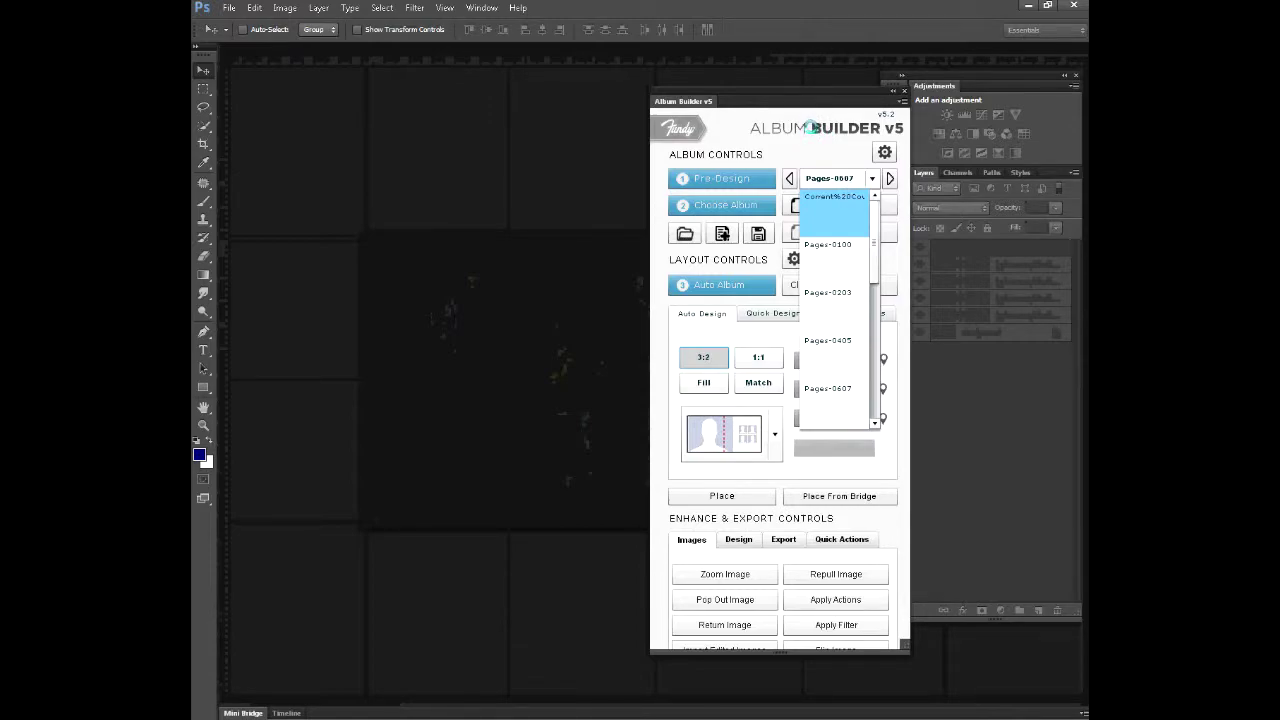
# Step: Switch to Bridge and move the cloudy-sky bicycle photo 4N0A0848.jpg from the end of the source images folder to its start
pyautogui.moveTo(797, 99); pyautogui.dragTo(487, 174)
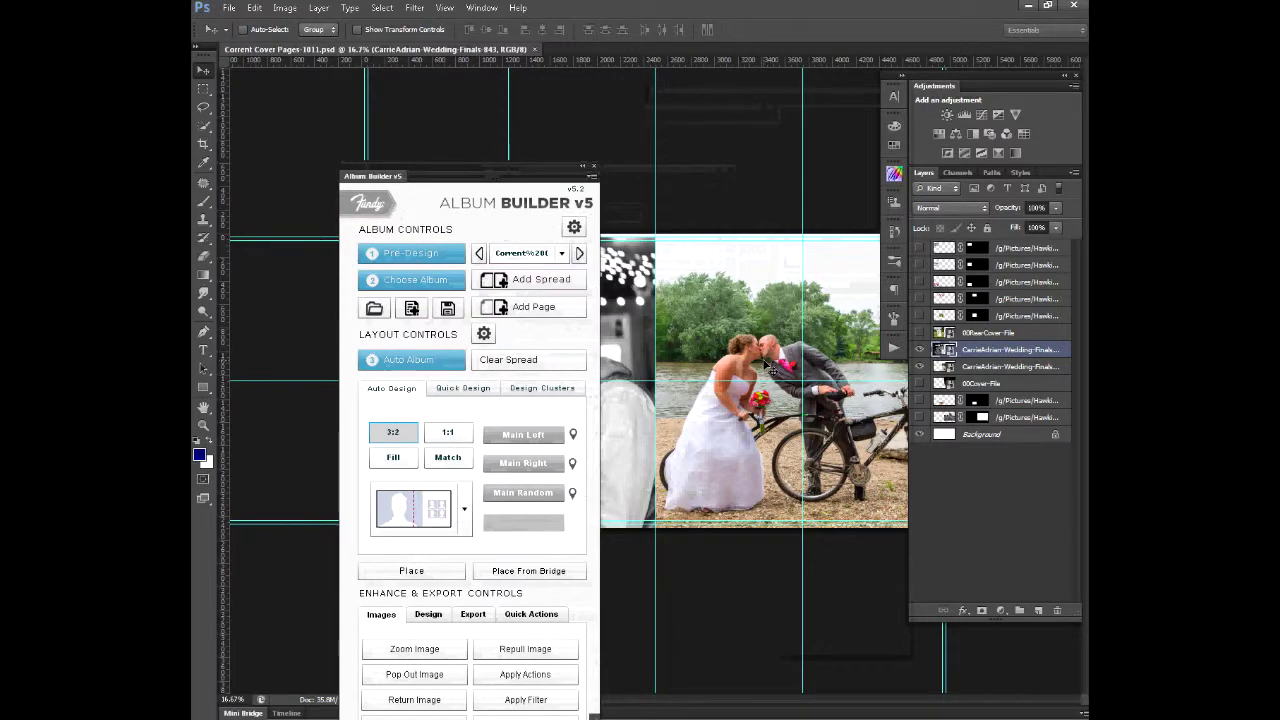
pyautogui.hotkey('ctrl', '-')
pyautogui.hotkey('ctrl', '-')
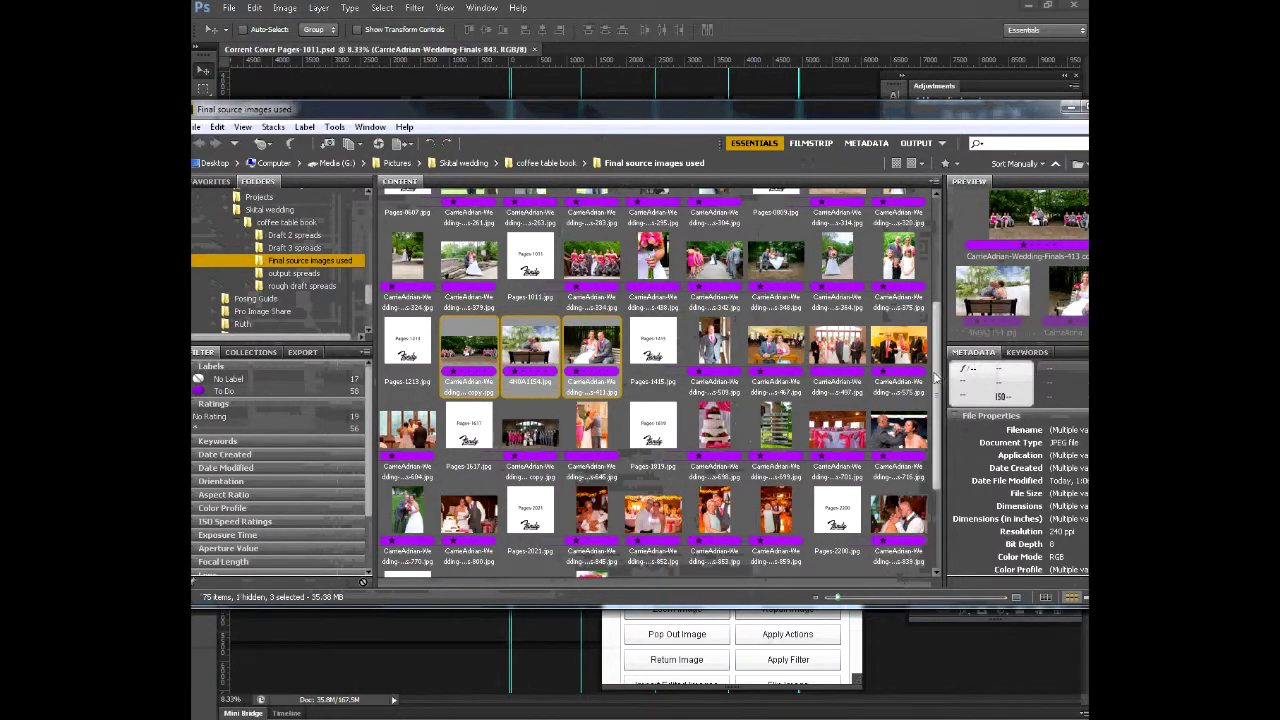
pyautogui.scroll(-3, 614, 529)
pyautogui.click(447, 533)
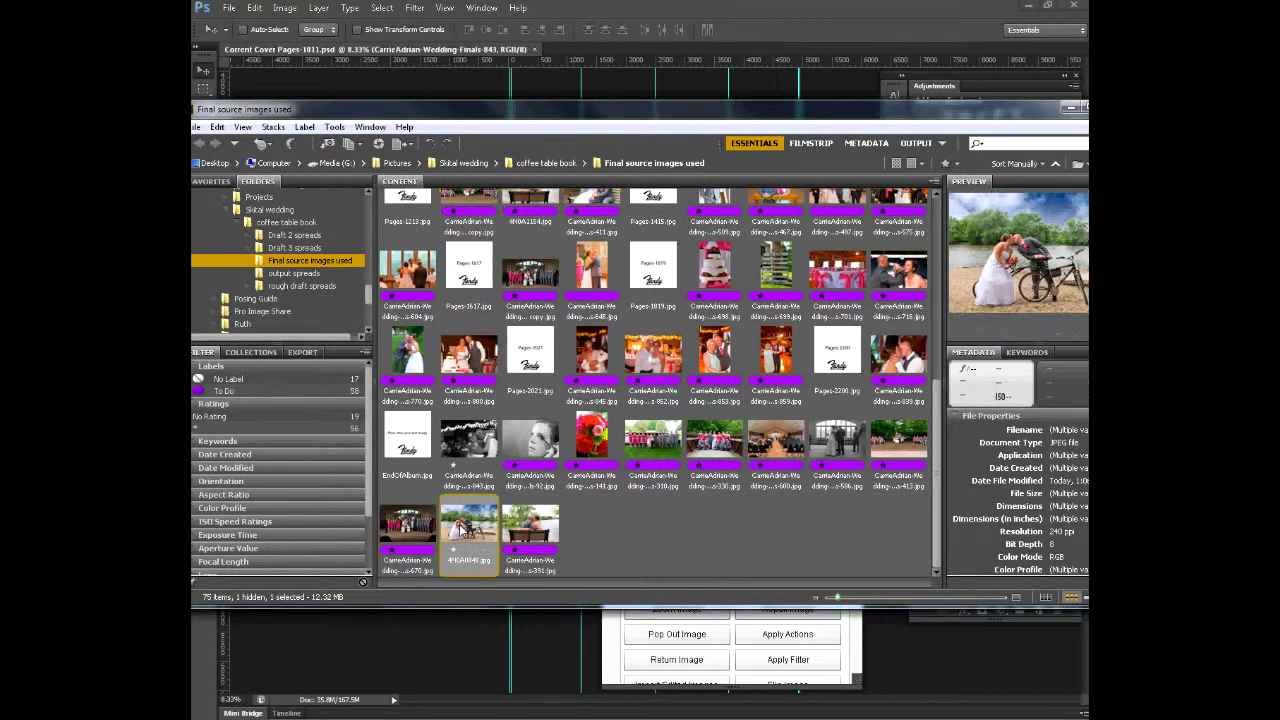
pyautogui.moveTo(480, 520)
pyautogui.mouseDown()
pyautogui.moveTo(495, 225)
pyautogui.moveTo(470, 200)
pyautogui.moveTo(480, 195)
pyautogui.moveTo(449, 205)
pyautogui.moveTo(550, 215)
pyautogui.moveTo(569, 344)
pyautogui.moveTo(548, 305)
pyautogui.moveTo(428, 225)
pyautogui.moveTo(446, 224)
pyautogui.moveTo(395, 220)
pyautogui.mouseUp()
pyautogui.click(1068, 108)
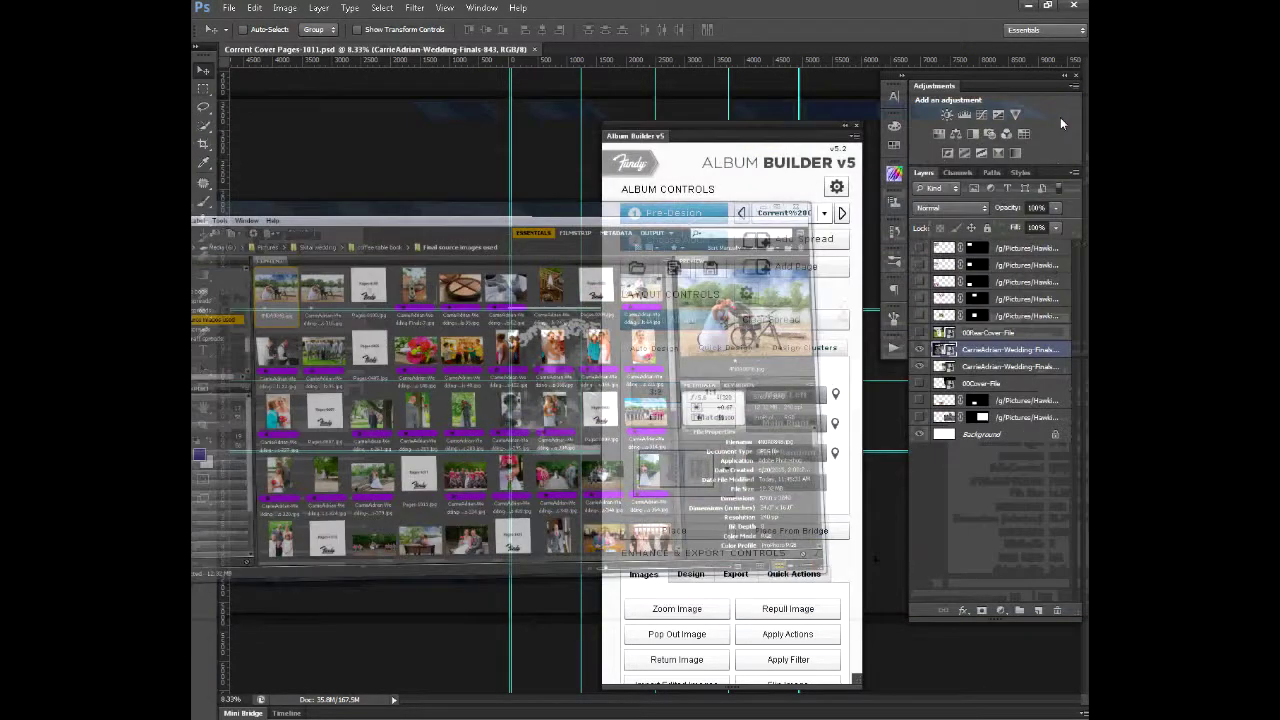
# Step: Place 4N0A0848.jpg from Bridge into the cover document, aligned over the old bicycle photo at about X 3920 px, Y 1250 px
pyautogui.moveTo(830, 128); pyautogui.dragTo(513, 100)
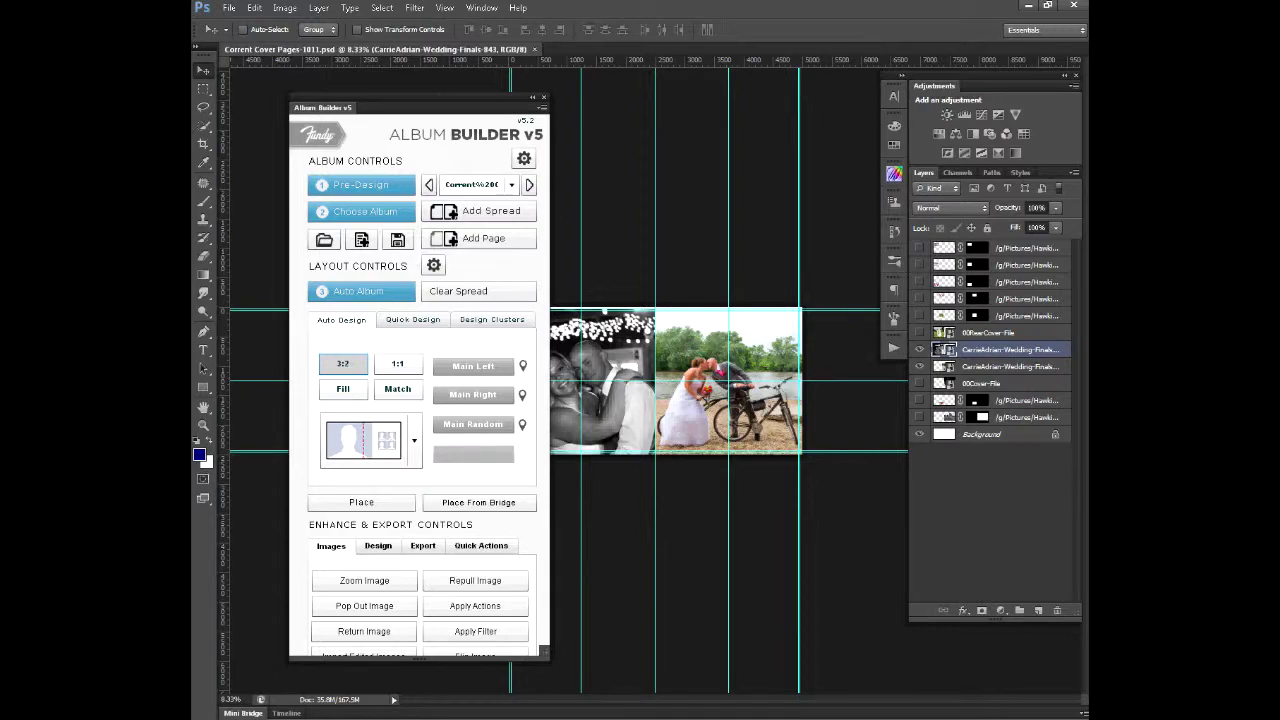
pyautogui.hotkey('alt', 'Tab')
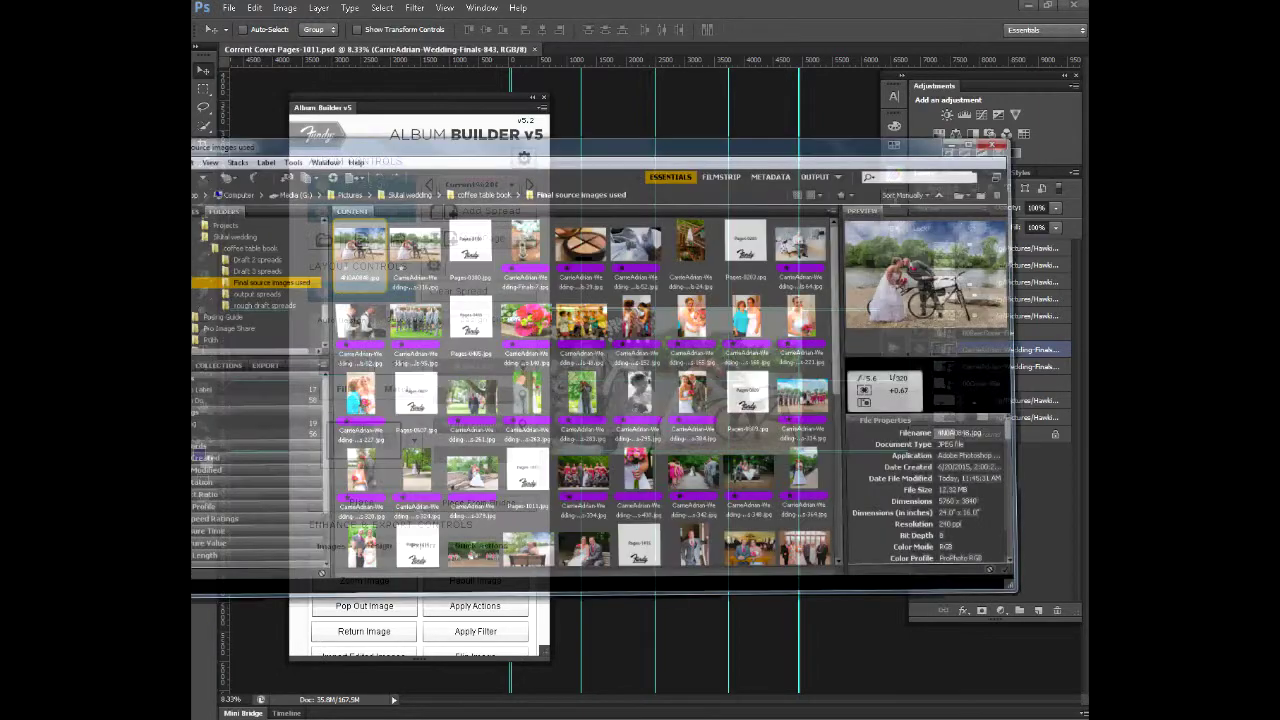
pyautogui.moveTo(415, 228); pyautogui.dragTo(460, 258)
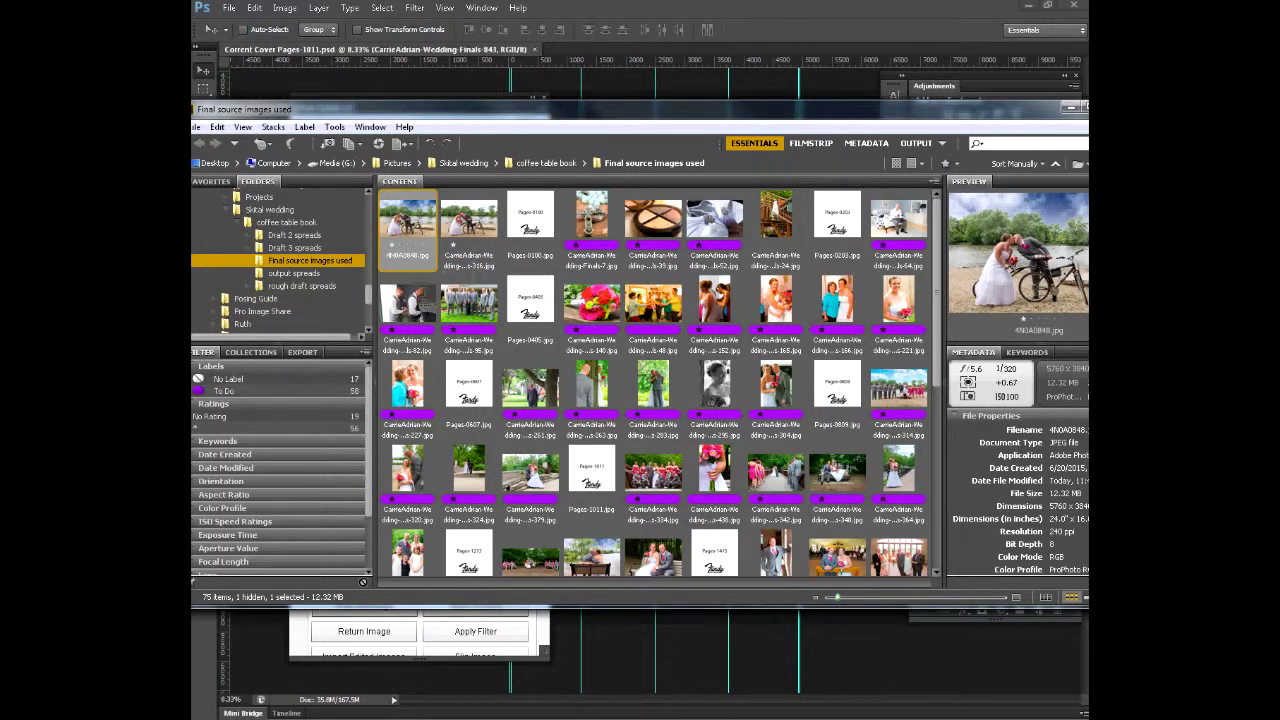
pyautogui.hotkey('alt', 'Tab')
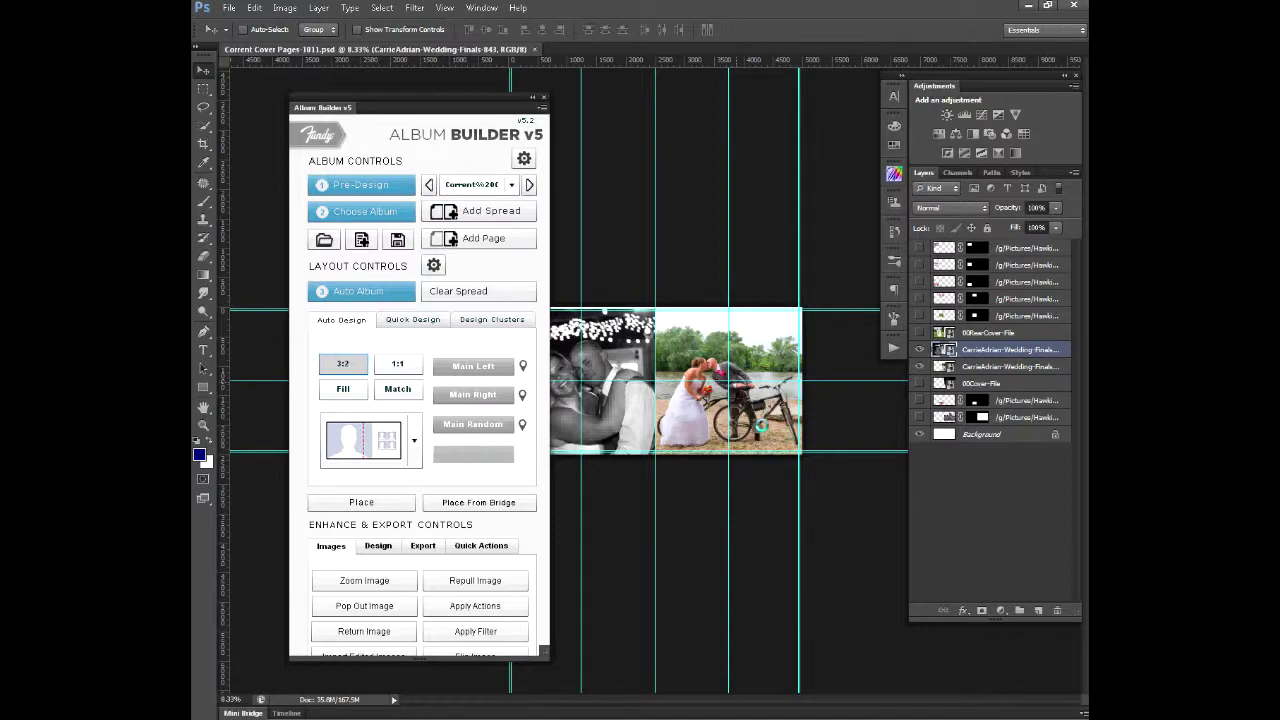
pyautogui.moveTo(760, 428); pyautogui.dragTo(760, 428)
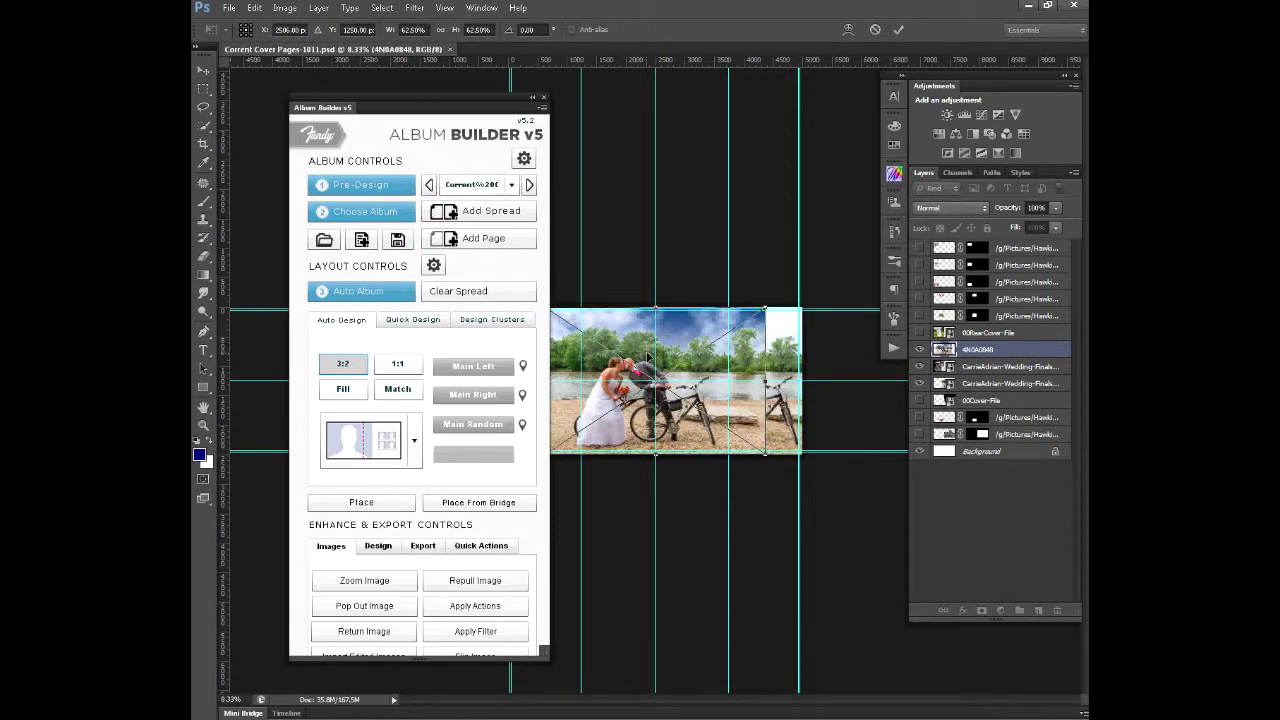
pyautogui.moveTo(669, 342); pyautogui.dragTo(705, 338)
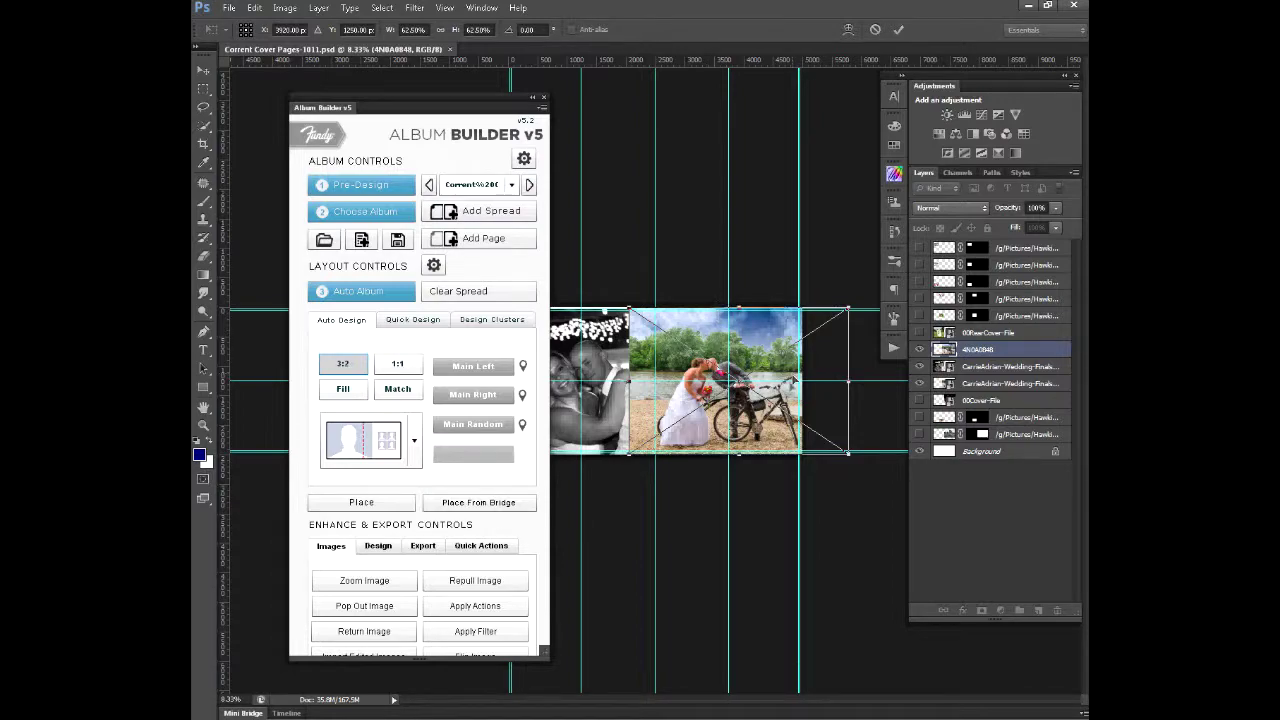
pyautogui.press('Return')
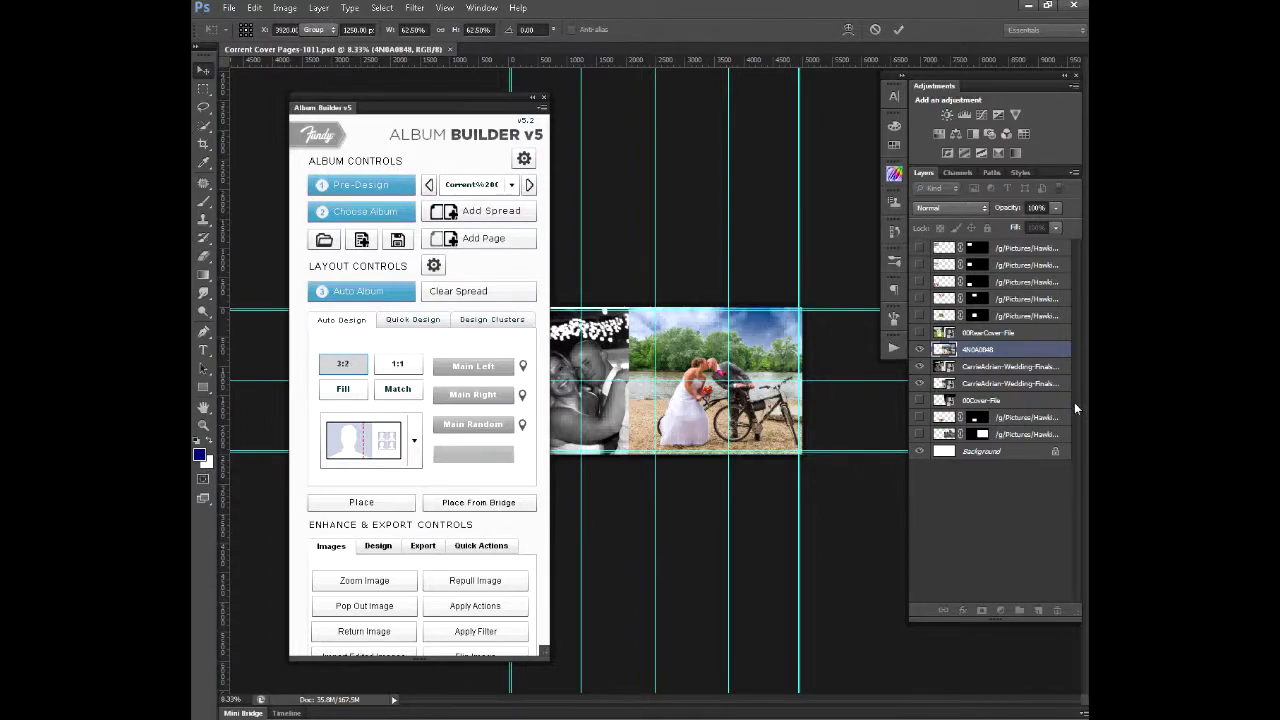
# Step: Move the black-and-white couple photo's layer above the 4N0A0848 layer, and save the cover file
pyautogui.click(920, 367)
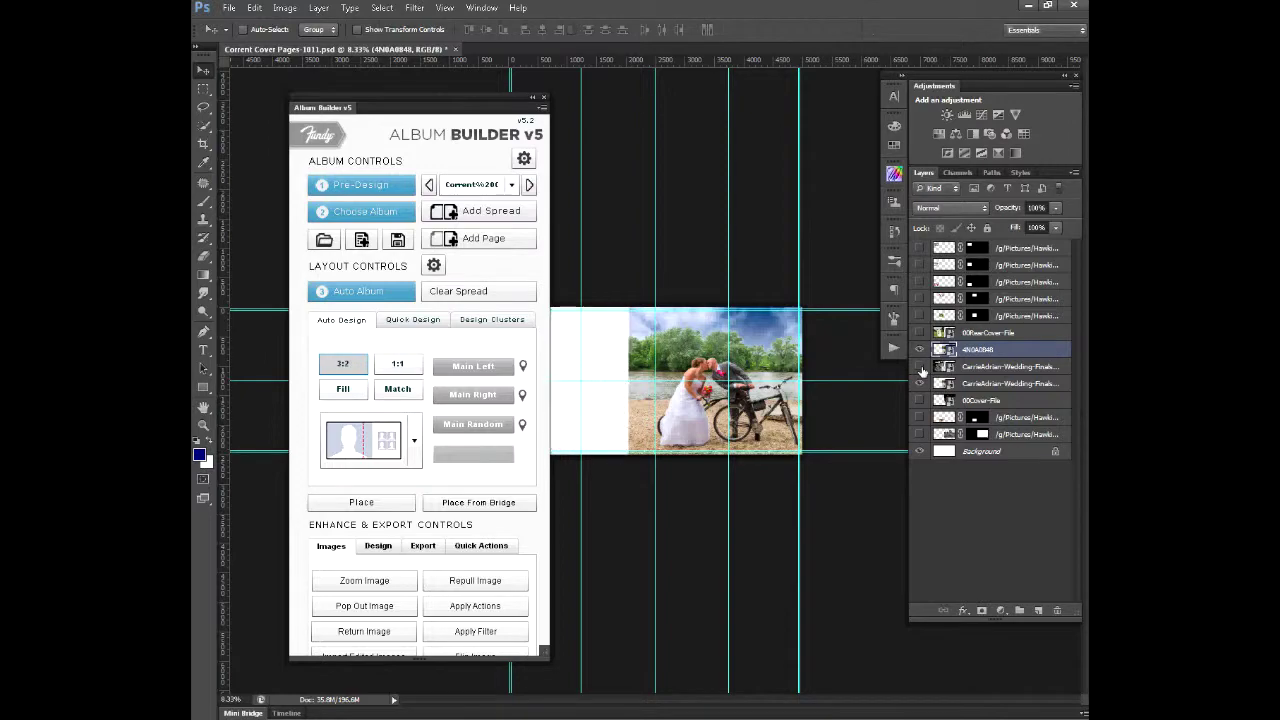
pyautogui.click(920, 367)
pyautogui.click(998, 368)
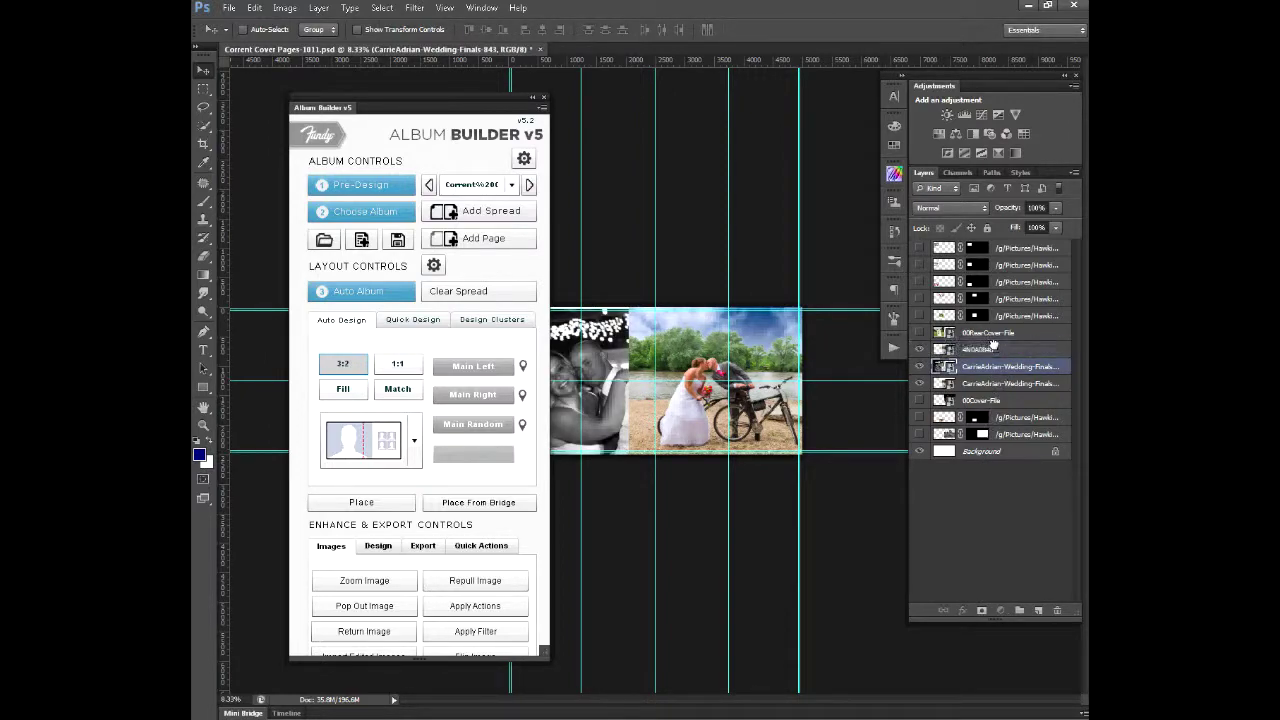
pyautogui.moveTo(993, 345); pyautogui.dragTo(993, 343)
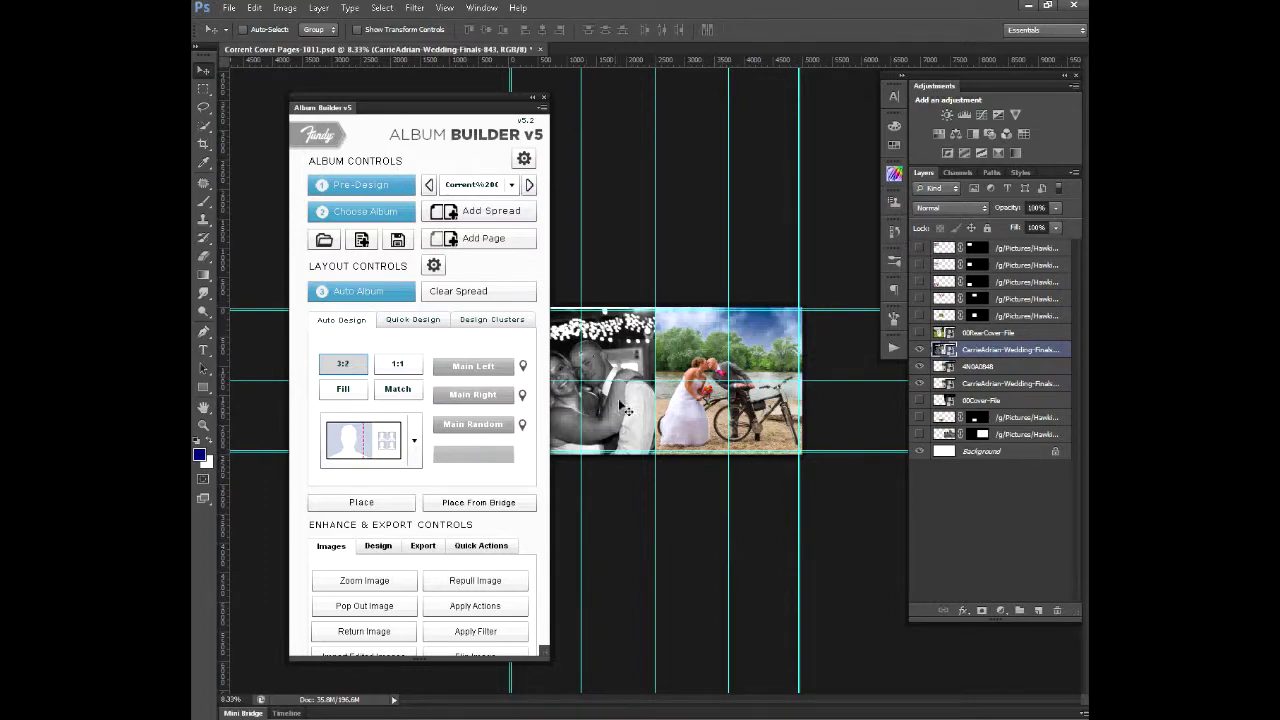
pyautogui.click(229, 8)
pyautogui.click(262, 164)
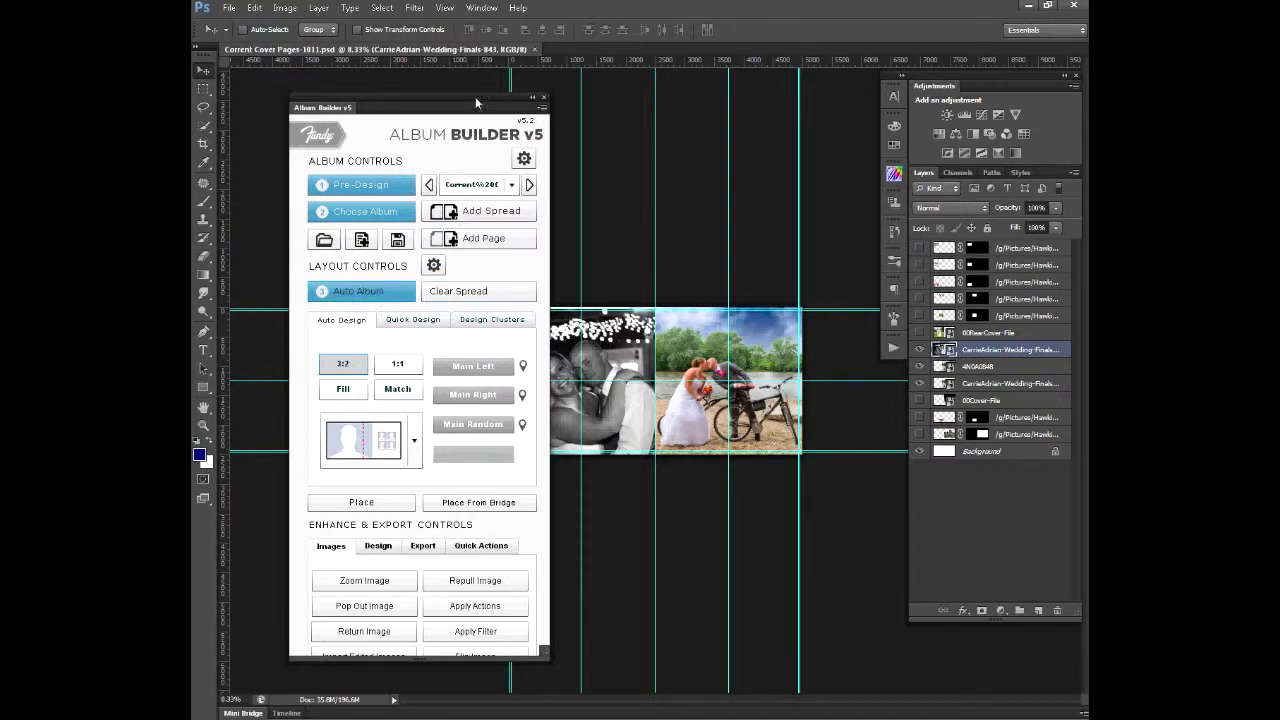
# Step: Enlarge the Album Builder panel to show all its controls, start Process to JPEG, and browse for the album folder
pyautogui.moveTo(476, 103); pyautogui.dragTo(513, 89)
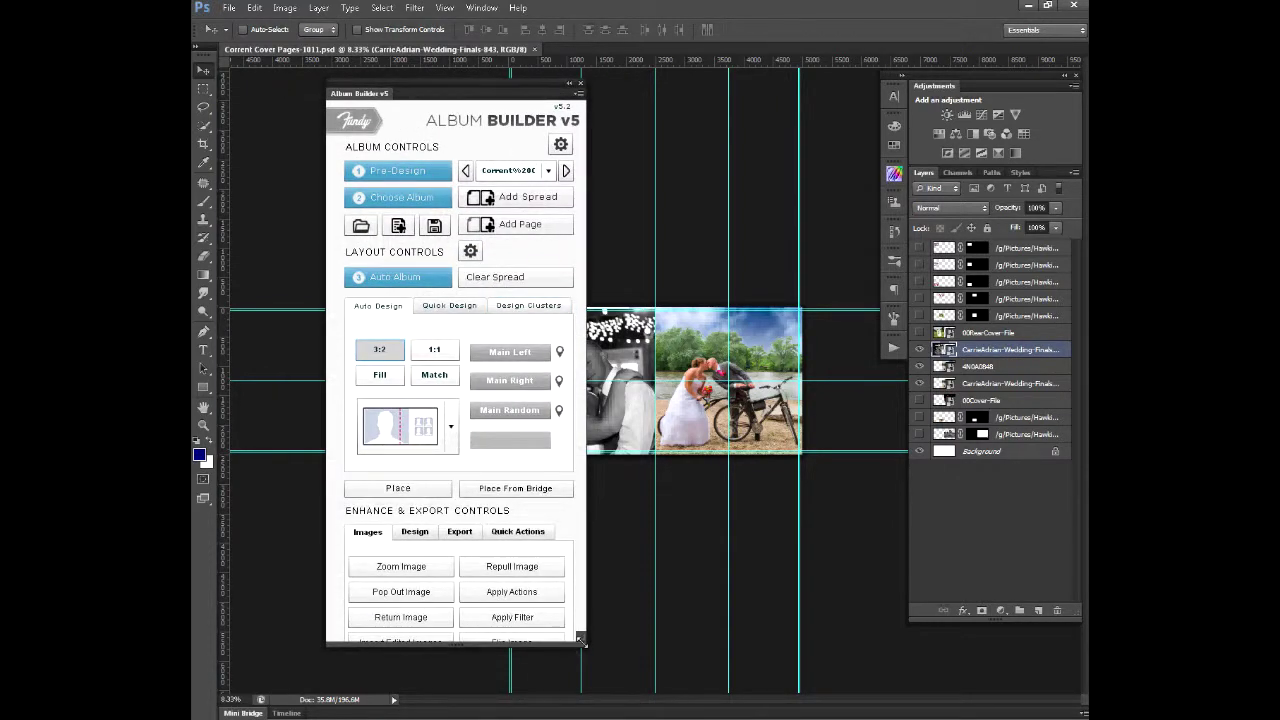
pyautogui.moveTo(580, 641); pyautogui.dragTo(597, 677)
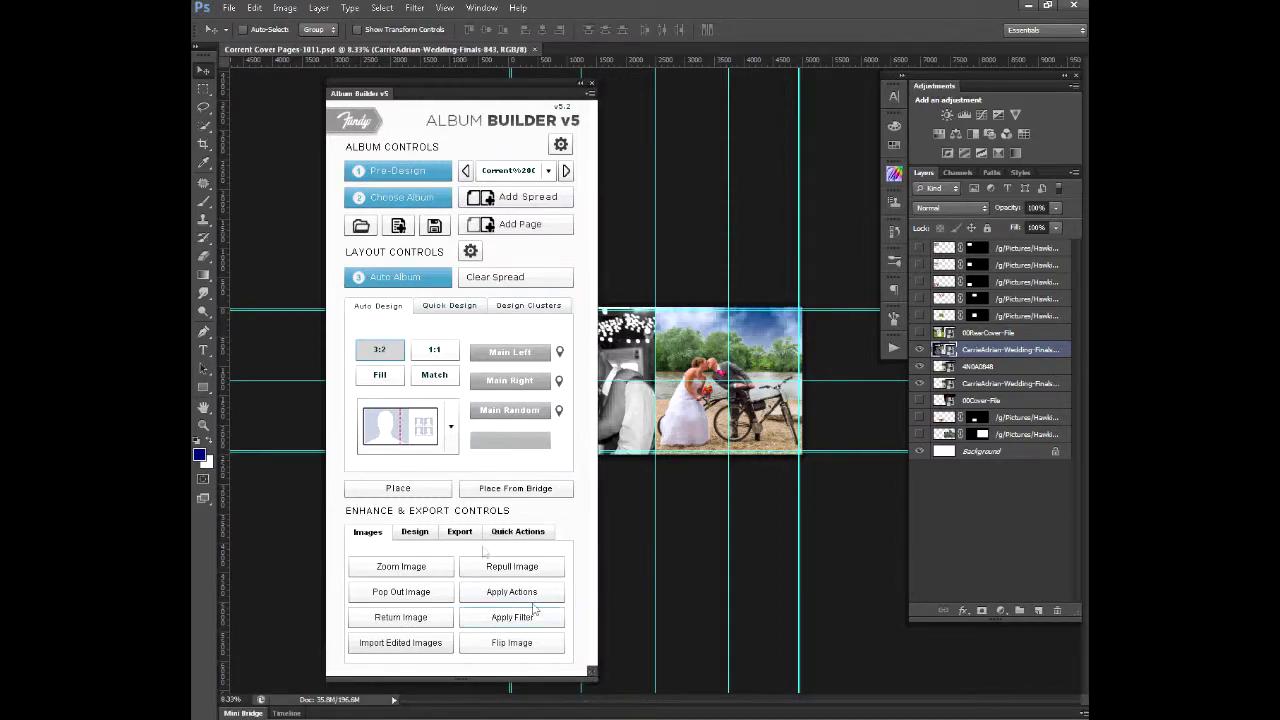
pyautogui.click(466, 535)
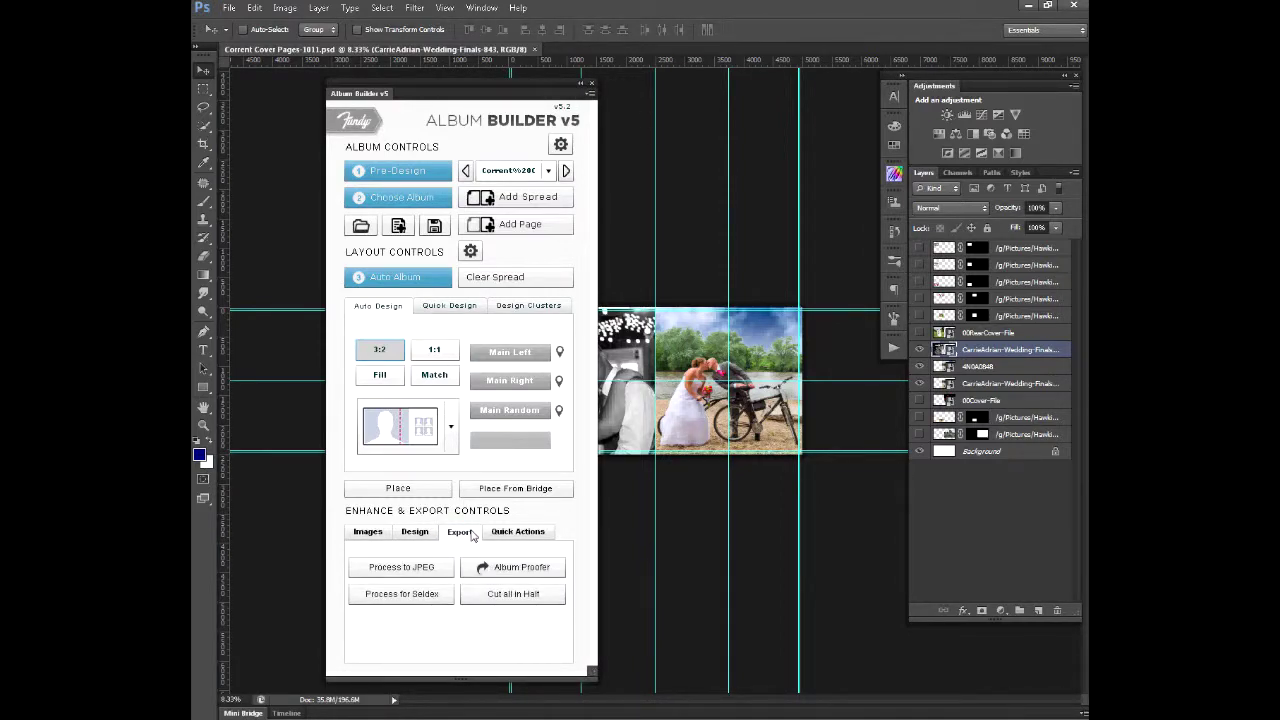
pyautogui.click(428, 569)
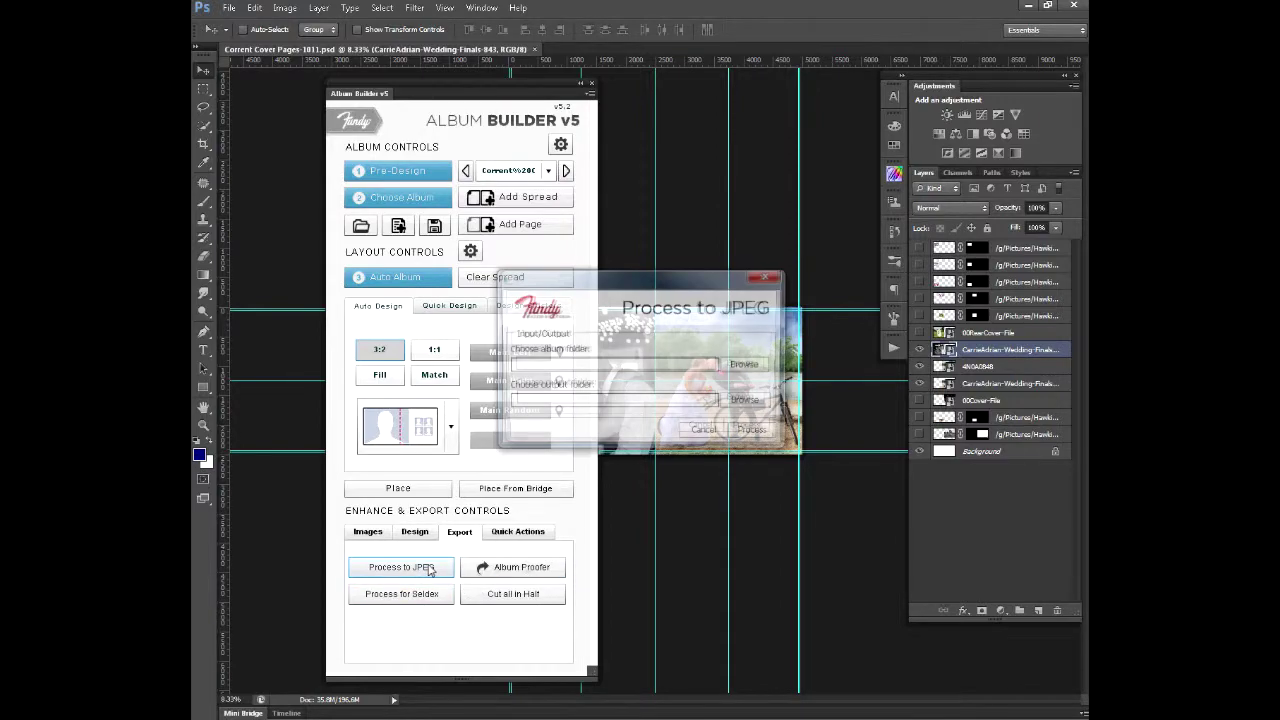
pyautogui.click(746, 365)
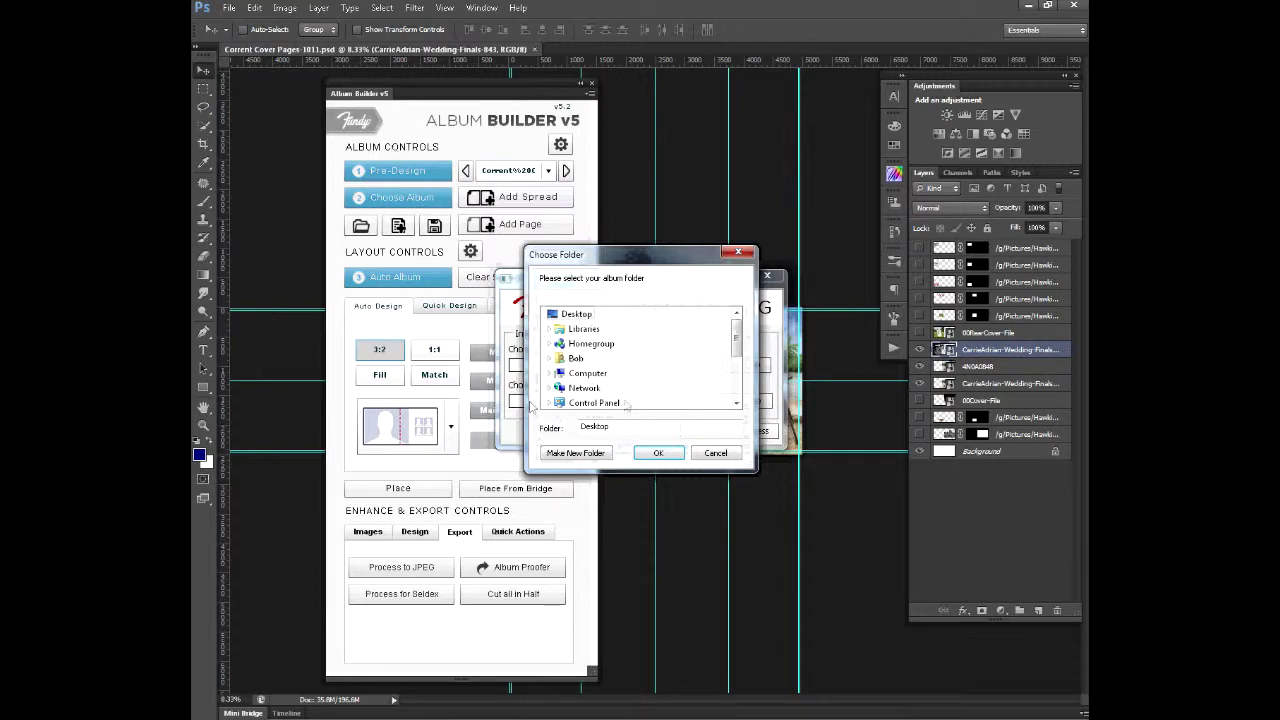